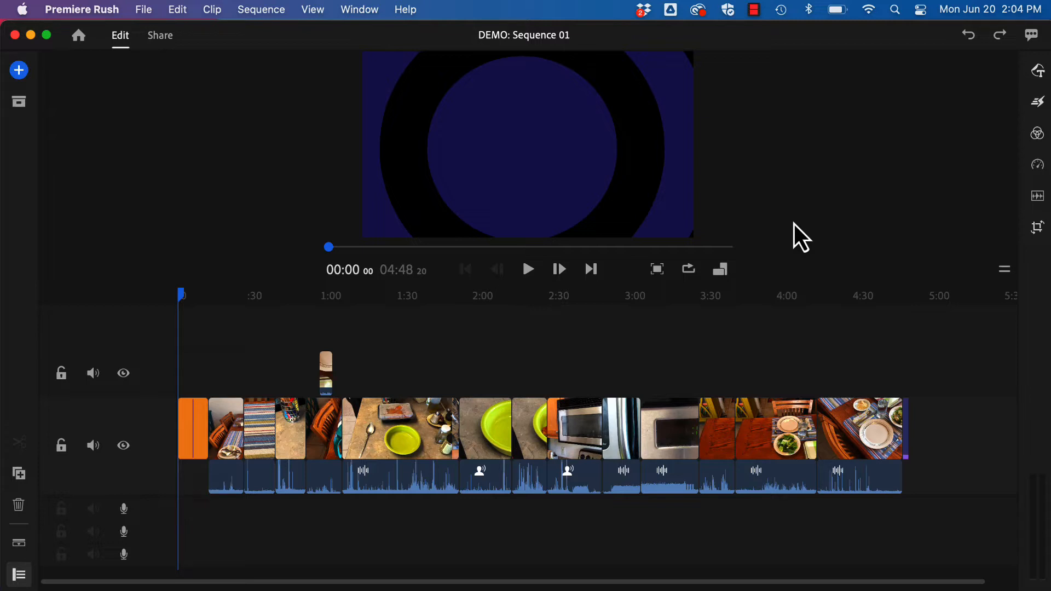
Keep MacBook Pro Speakers as the default audio output and BLUE USB Audio 2.0 as the default audio input in the preferences.
{"action": "left_click", "coordinate": [94, 7]}
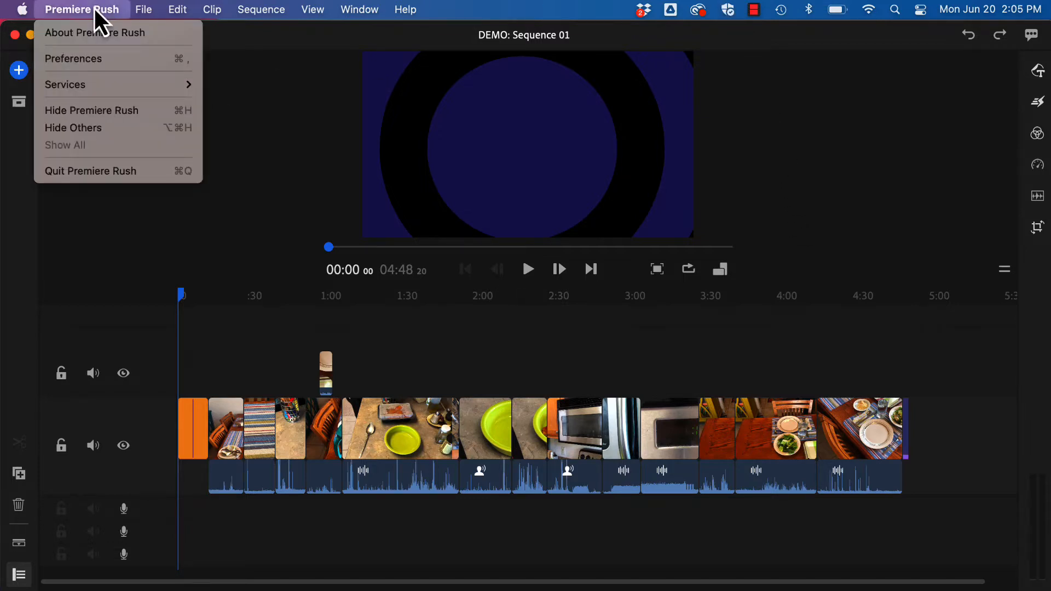
{"action": "left_click", "coordinate": [86, 64]}
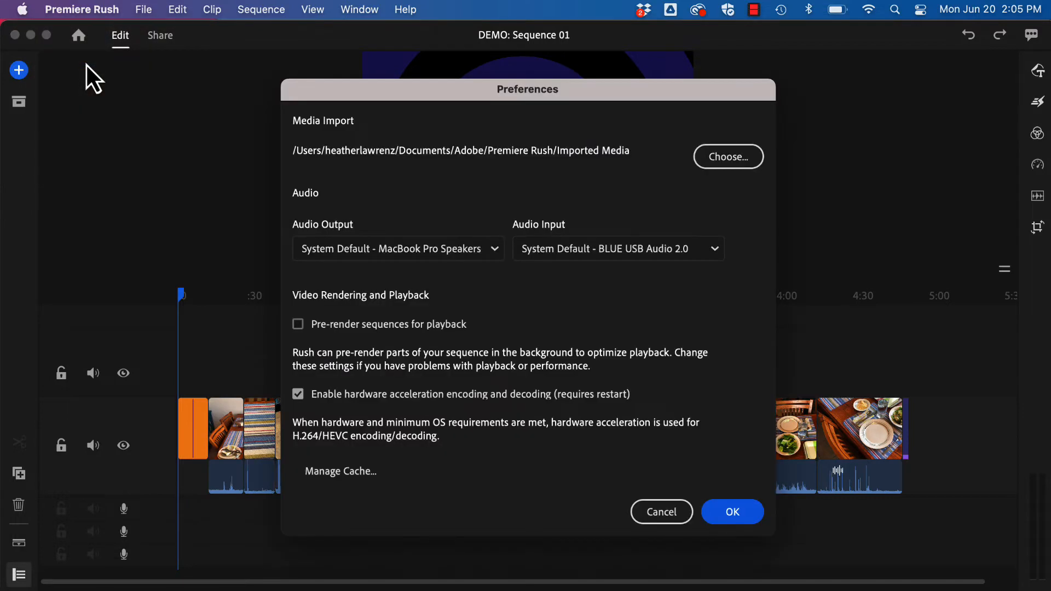
{"action": "left_click", "coordinate": [428, 249]}
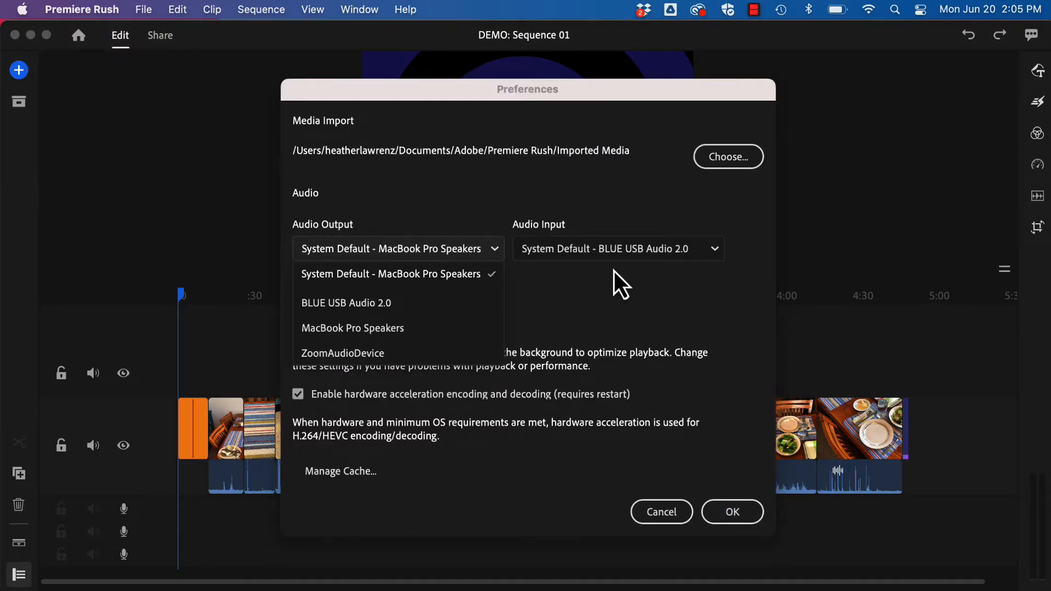
{"action": "left_click", "coordinate": [620, 249]}
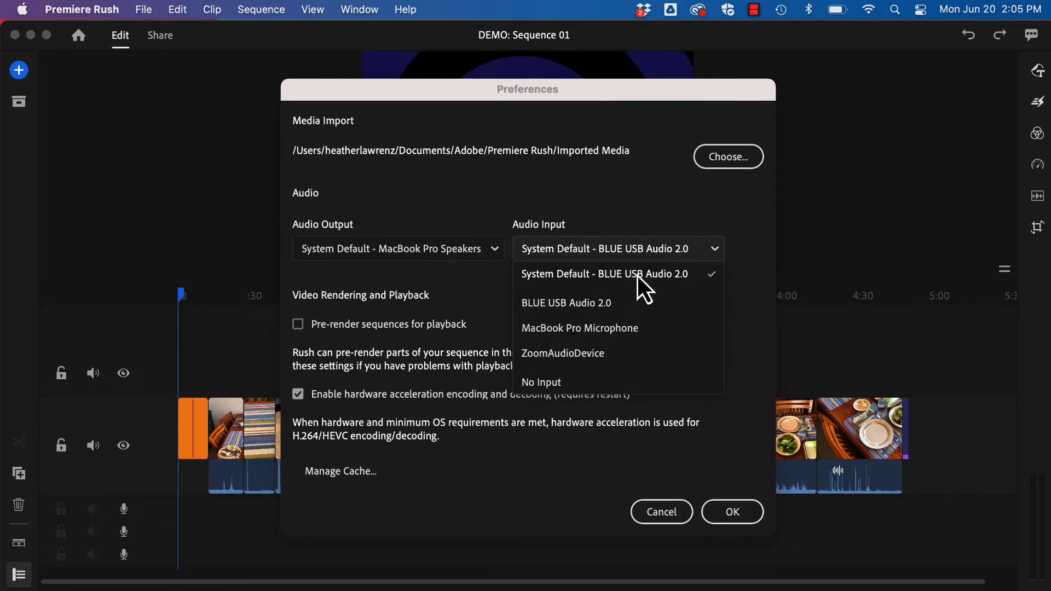
{"action": "left_click", "coordinate": [643, 254]}
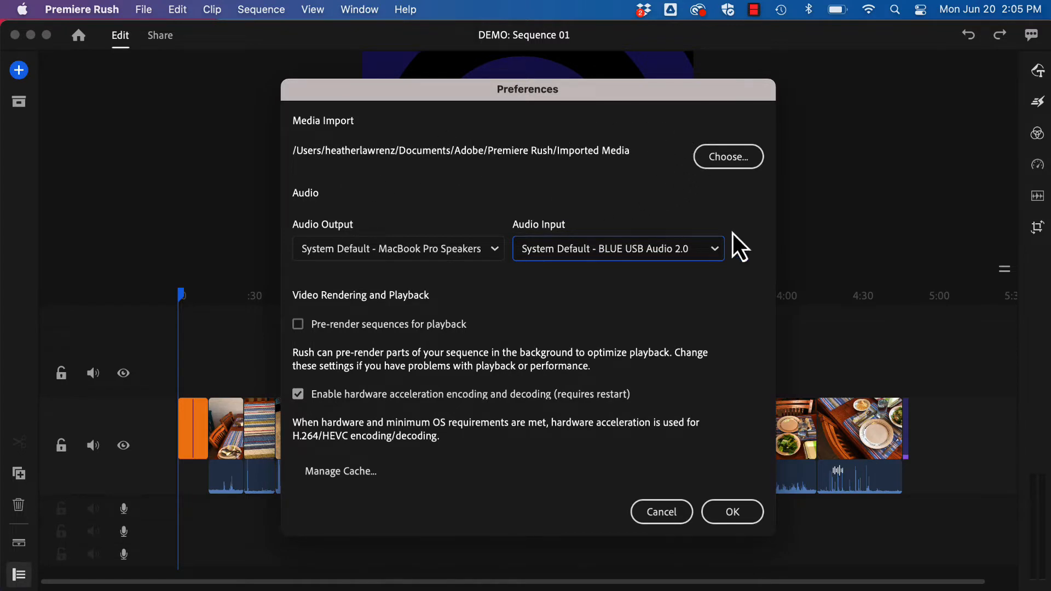
{"action": "left_click", "coordinate": [709, 431]}
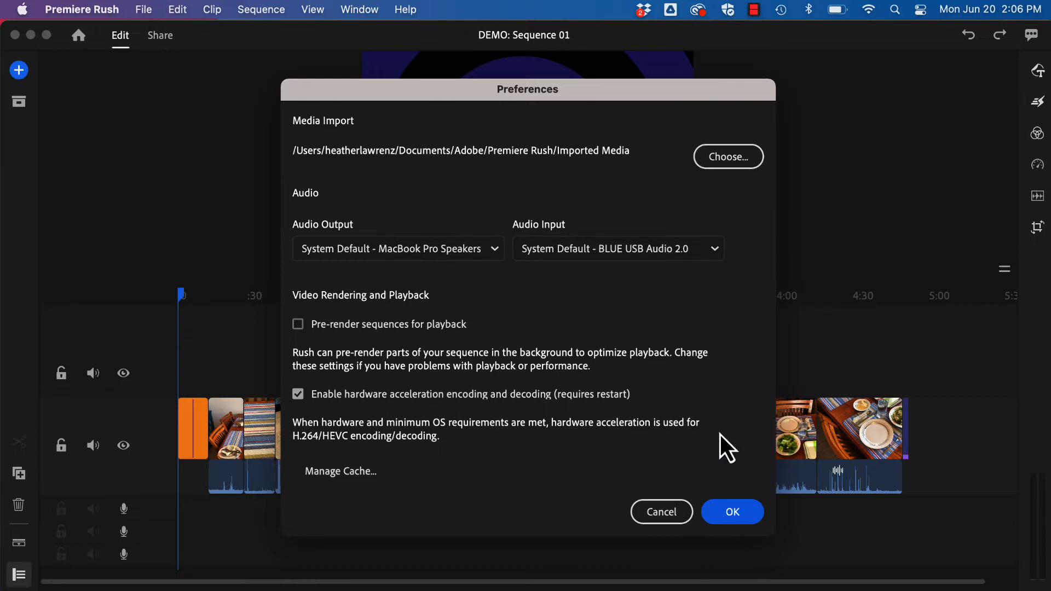
{"action": "left_click", "coordinate": [734, 513]}
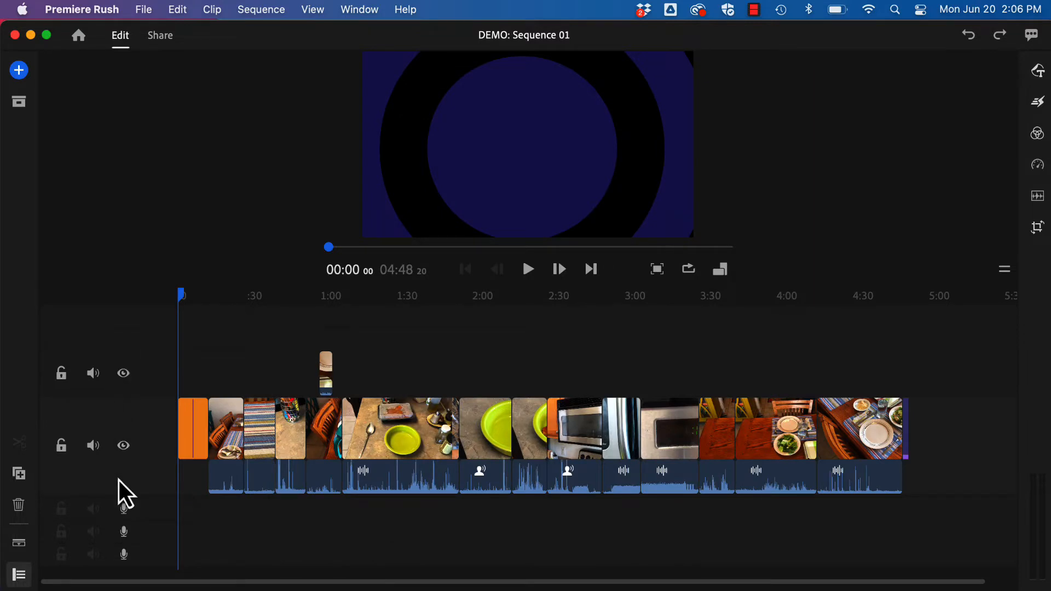
Record a voiceover on the first audio track with the main video track's audio muted.
{"action": "left_click", "coordinate": [124, 513]}
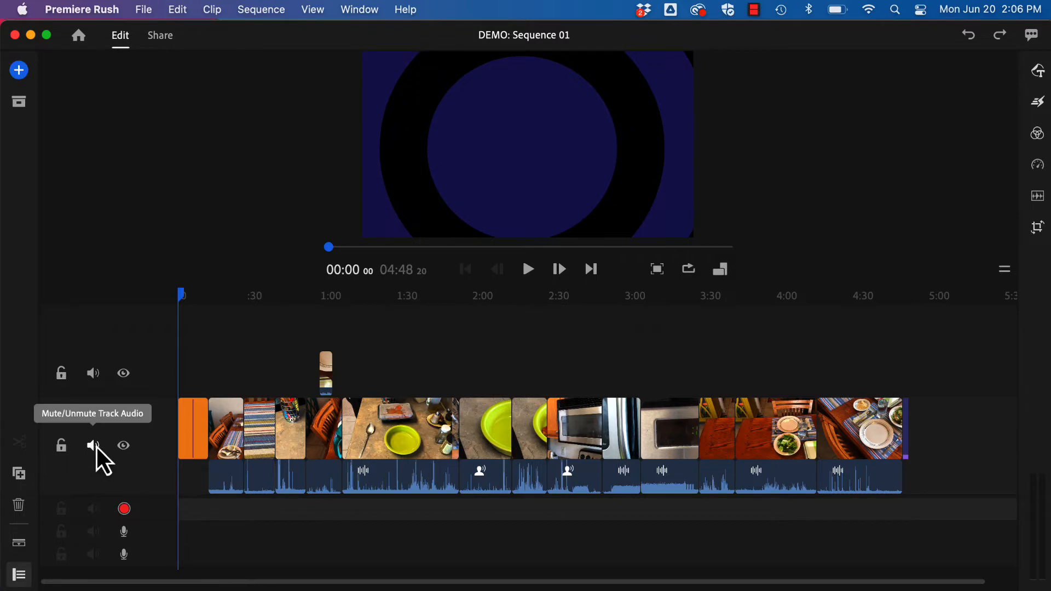
{"action": "left_click", "coordinate": [96, 446]}
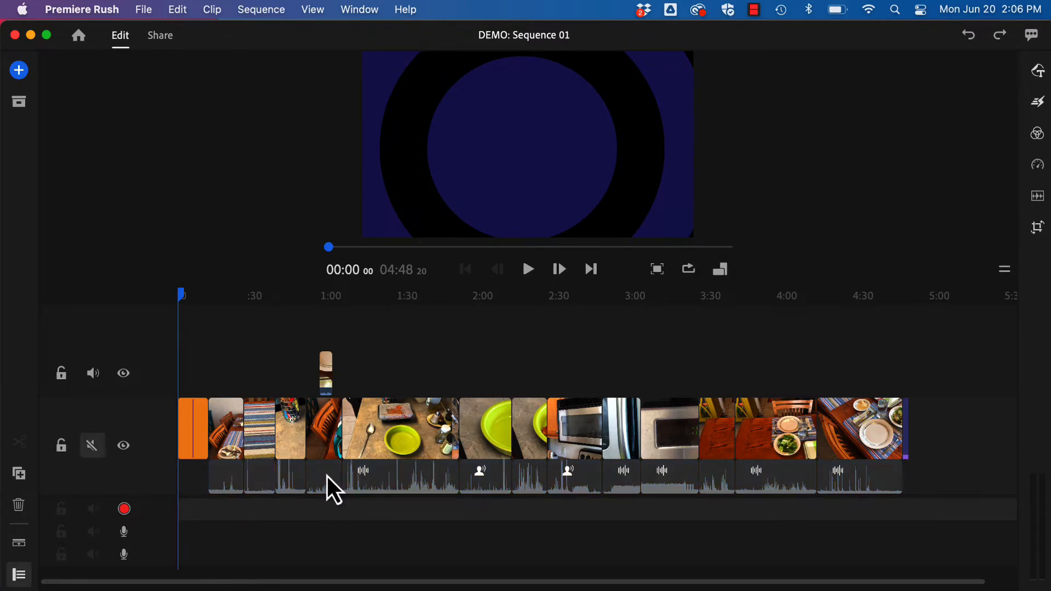
{"action": "left_click", "coordinate": [126, 513]}
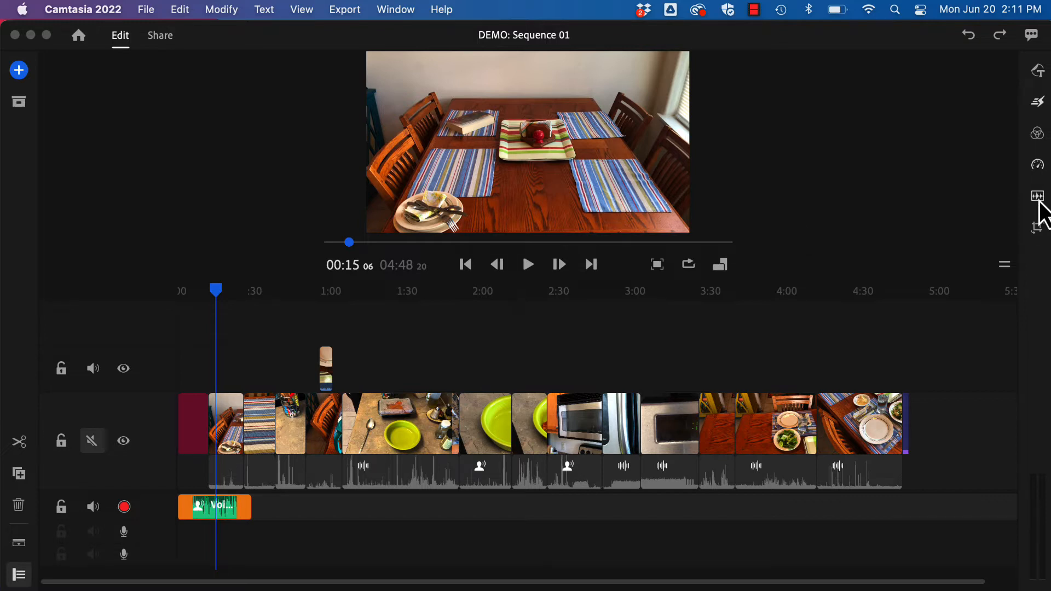
Open the voiceover clip's audio settings and review its channels, clip volume and mute options.
{"action": "left_click", "coordinate": [1039, 201]}
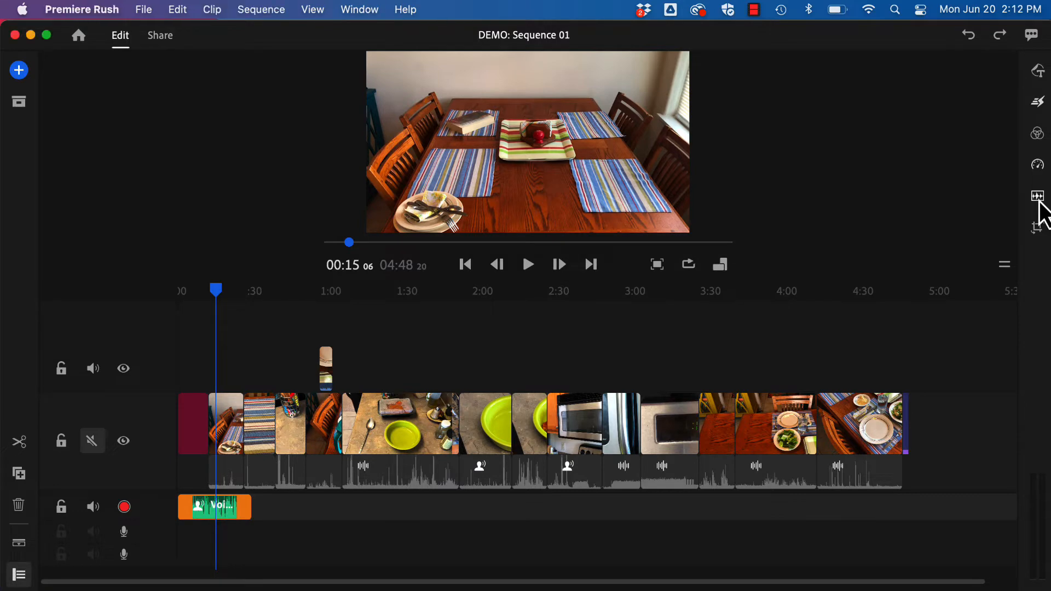
{"action": "left_click", "coordinate": [1038, 198]}
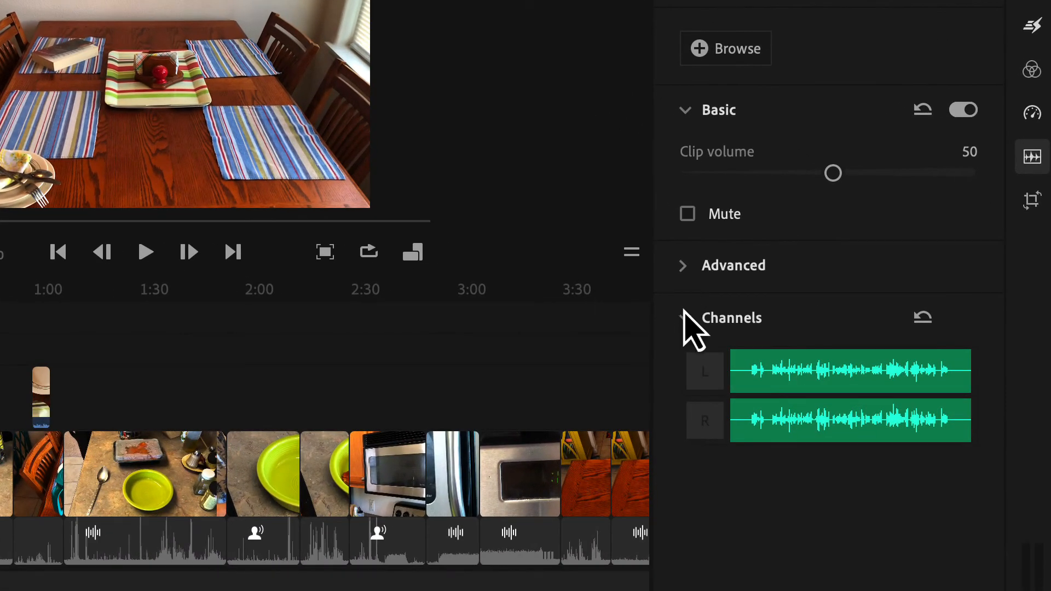
{"action": "left_click", "coordinate": [683, 311]}
{"action": "left_click", "coordinate": [683, 111]}
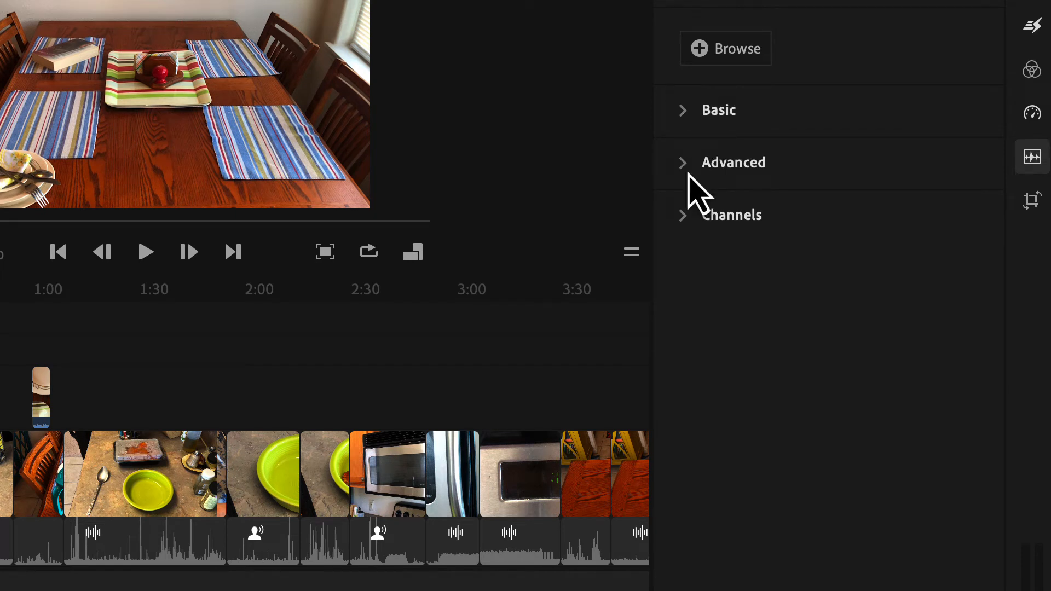
{"action": "left_click", "coordinate": [684, 111]}
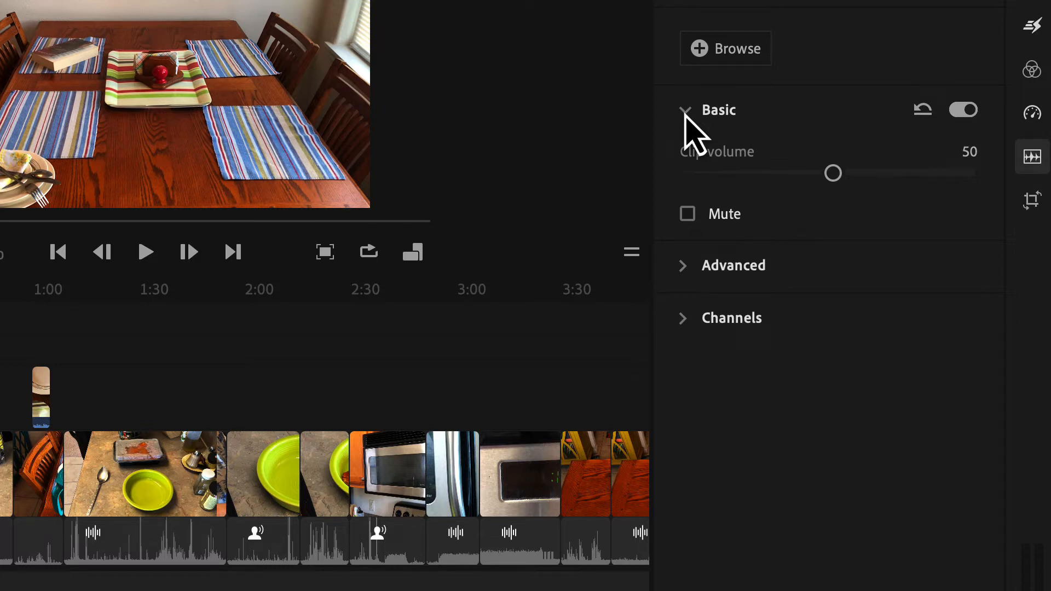
{"action": "left_click", "coordinate": [685, 110]}
Enable Auto volume, Balance sound and Reduce background noise for the voiceover clip, and view its audio channels.
{"action": "left_click", "coordinate": [684, 163]}
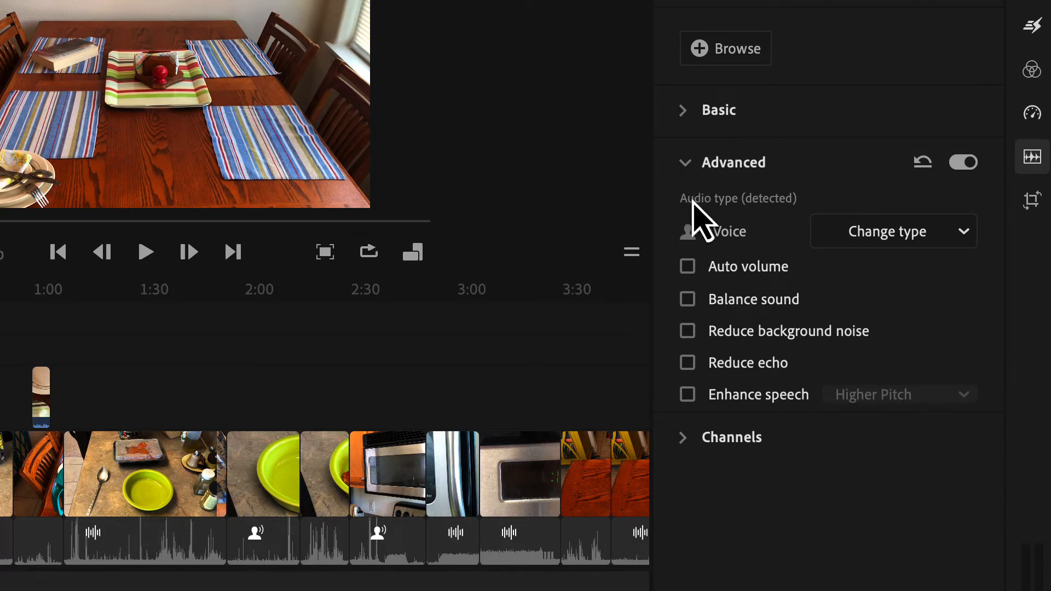
{"action": "mouse_move", "coordinate": [731, 276]}
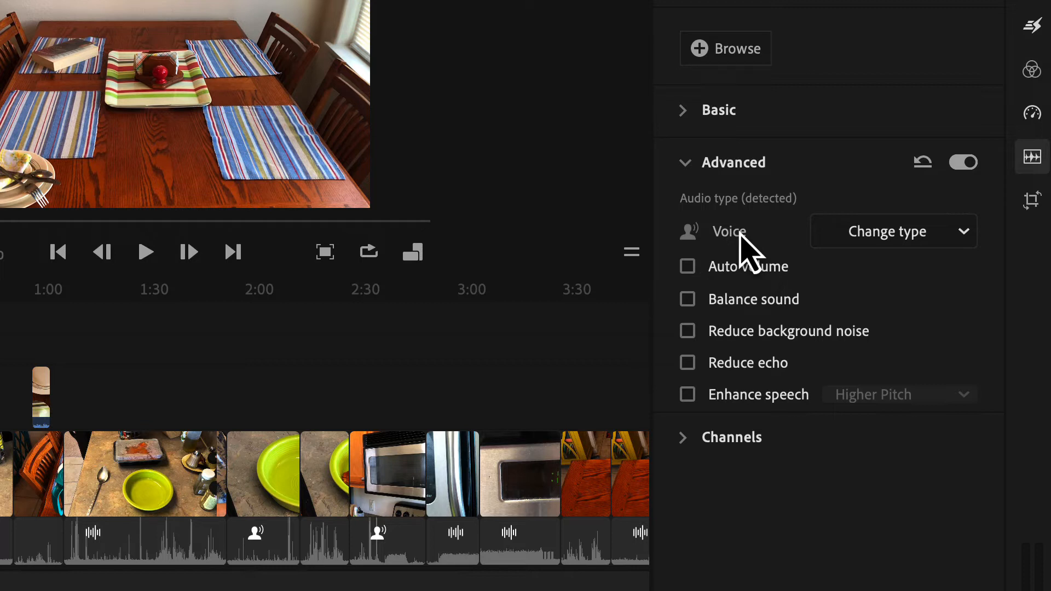
{"action": "left_click", "coordinate": [688, 268]}
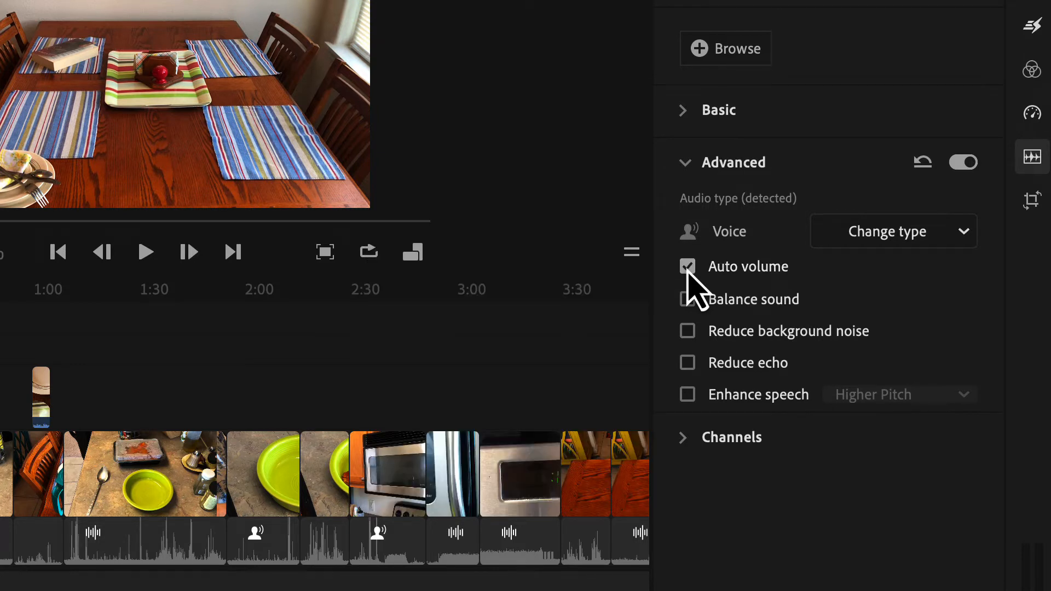
{"action": "left_click", "coordinate": [687, 299]}
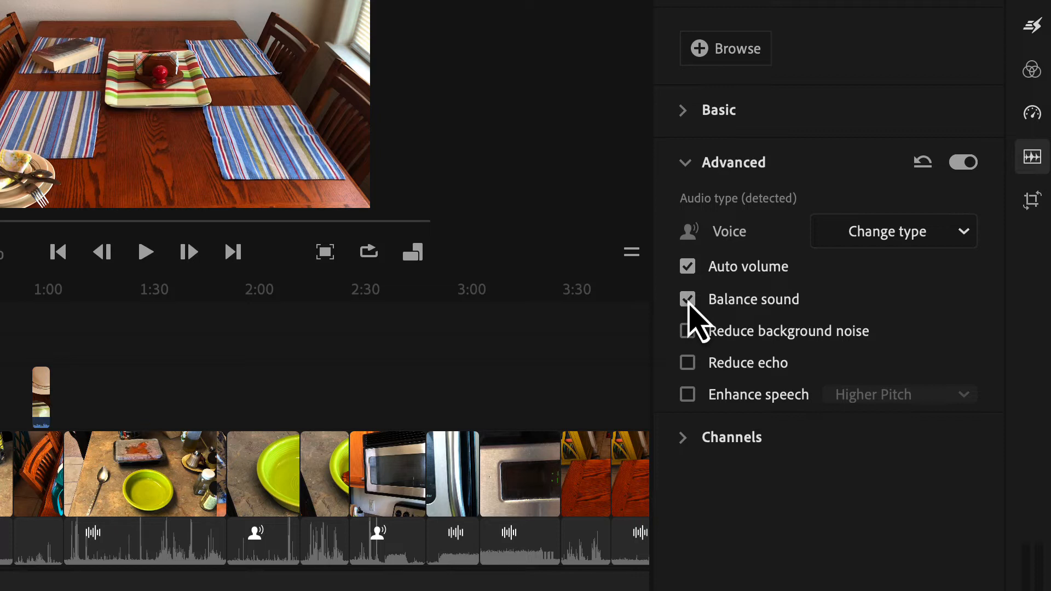
{"action": "left_click", "coordinate": [688, 333]}
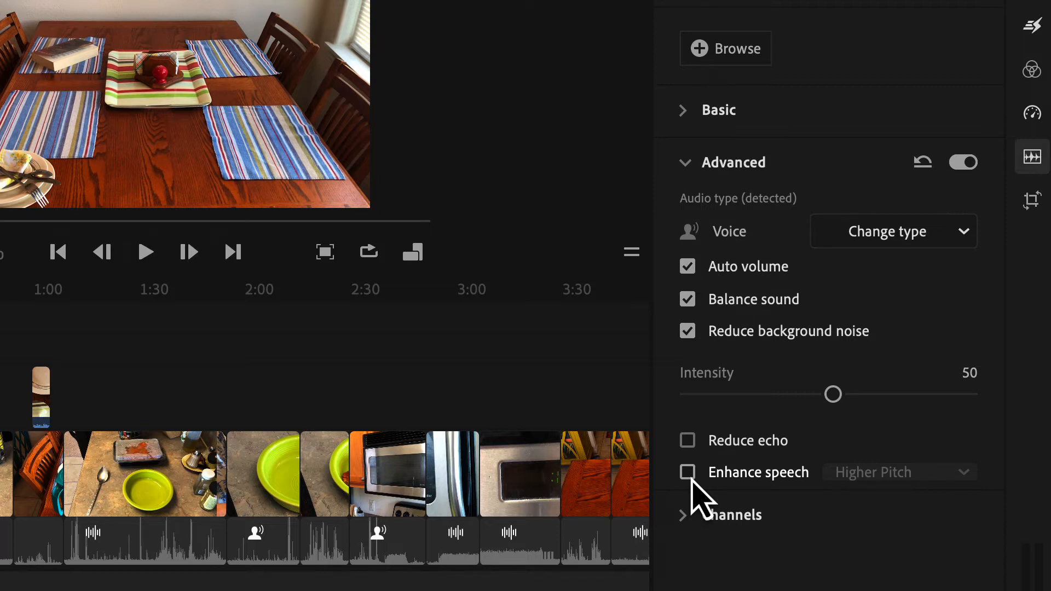
{"action": "left_click", "coordinate": [691, 515]}
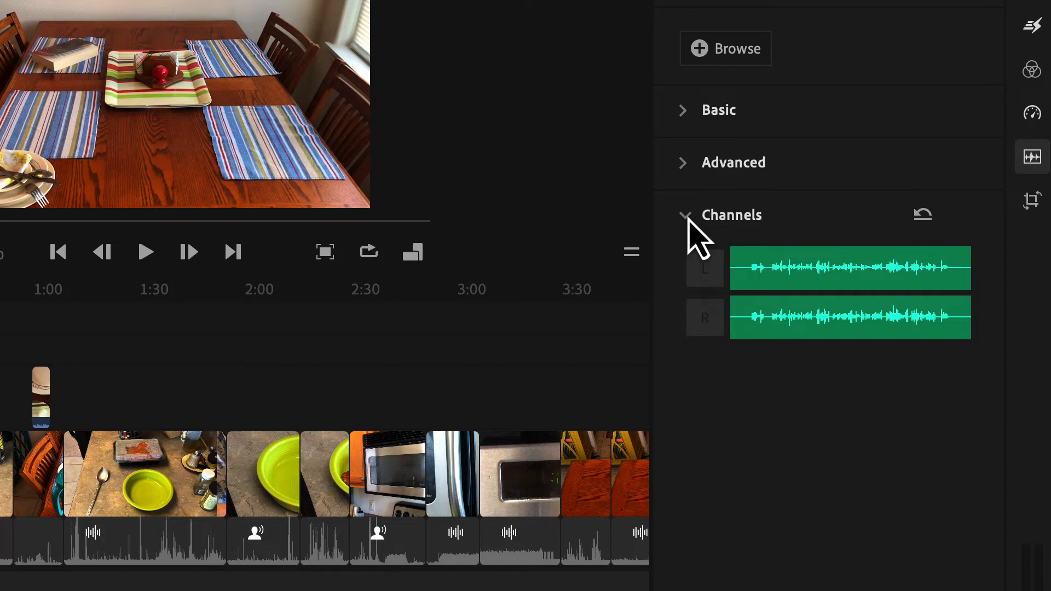
{"action": "left_click", "coordinate": [700, 198]}
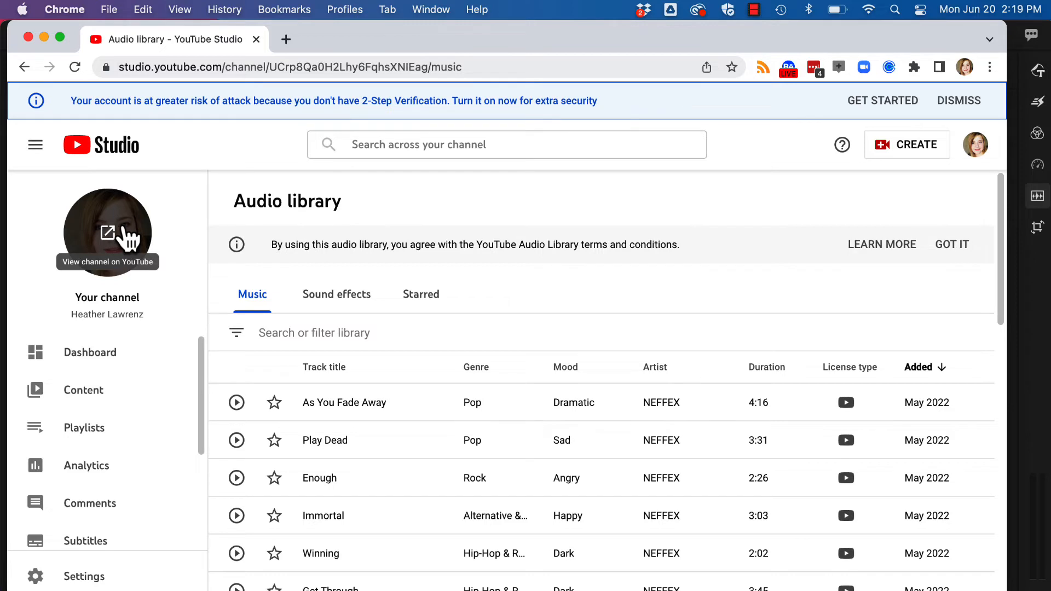
Filter the YouTube Audio Library music by mood Happy and genre Dance & Electronic, and view the sound effects listing.
{"action": "left_click", "coordinate": [236, 334]}
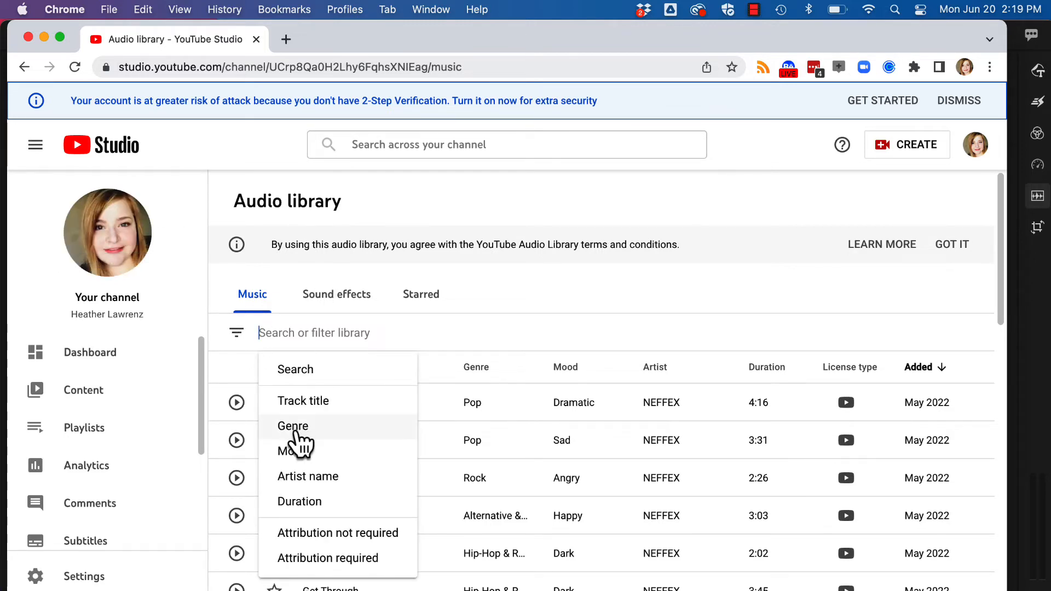
{"action": "left_click", "coordinate": [296, 453]}
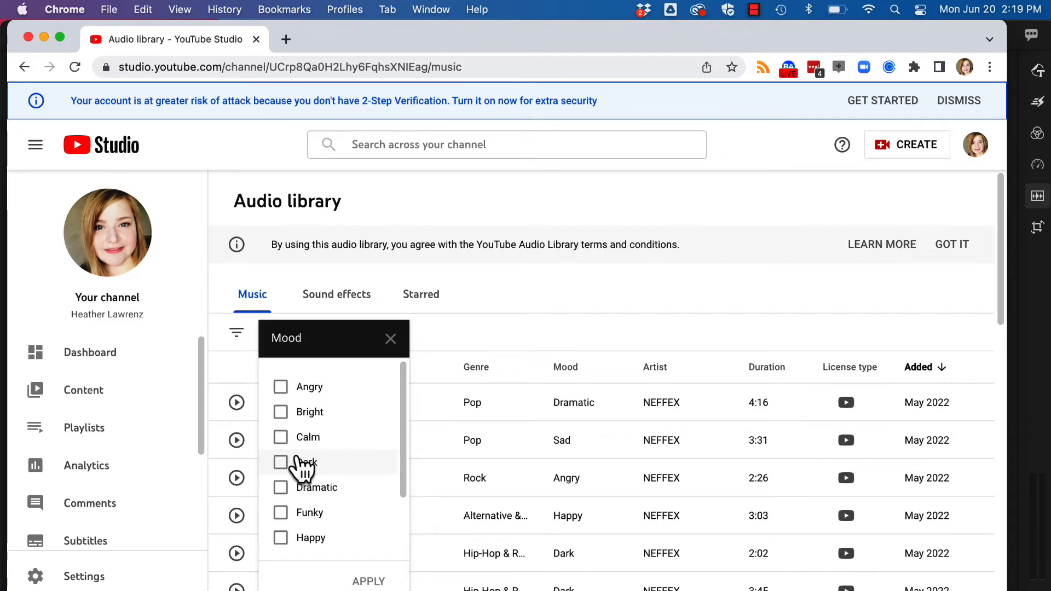
{"action": "left_click", "coordinate": [280, 539]}
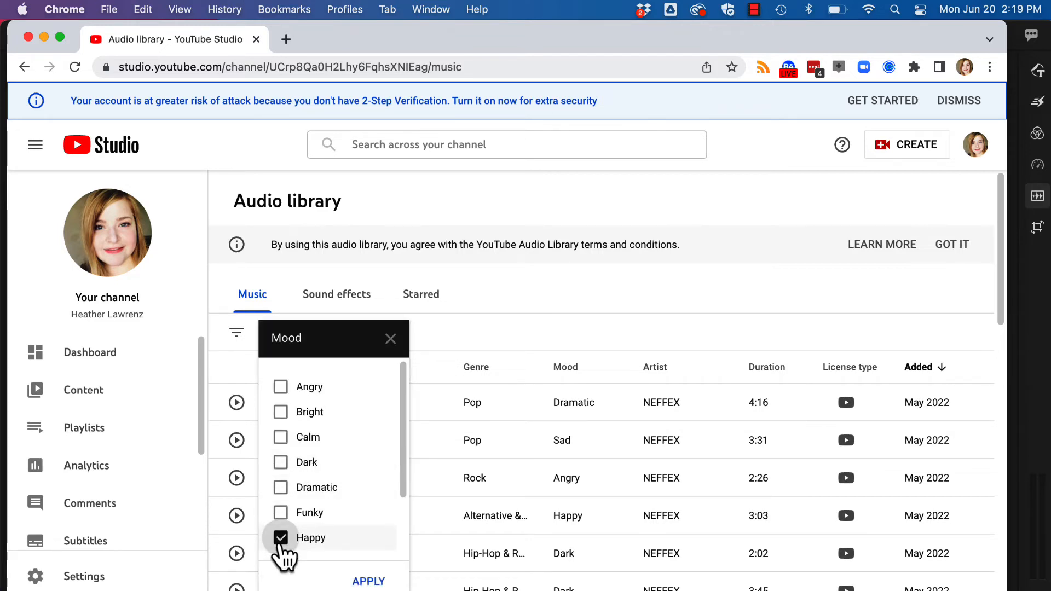
{"action": "left_click", "coordinate": [368, 581]}
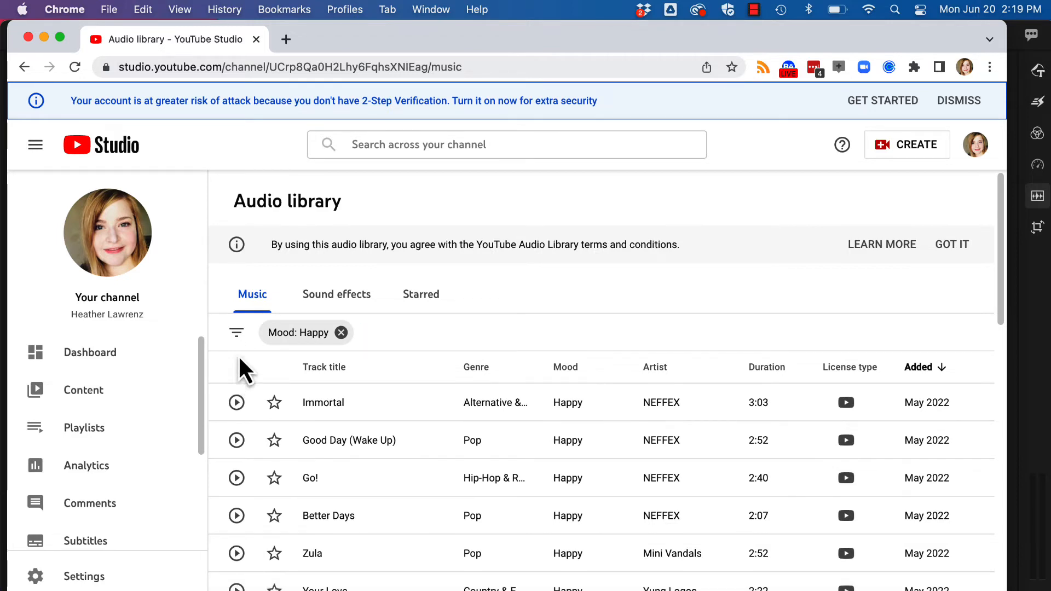
{"action": "left_click", "coordinate": [236, 339]}
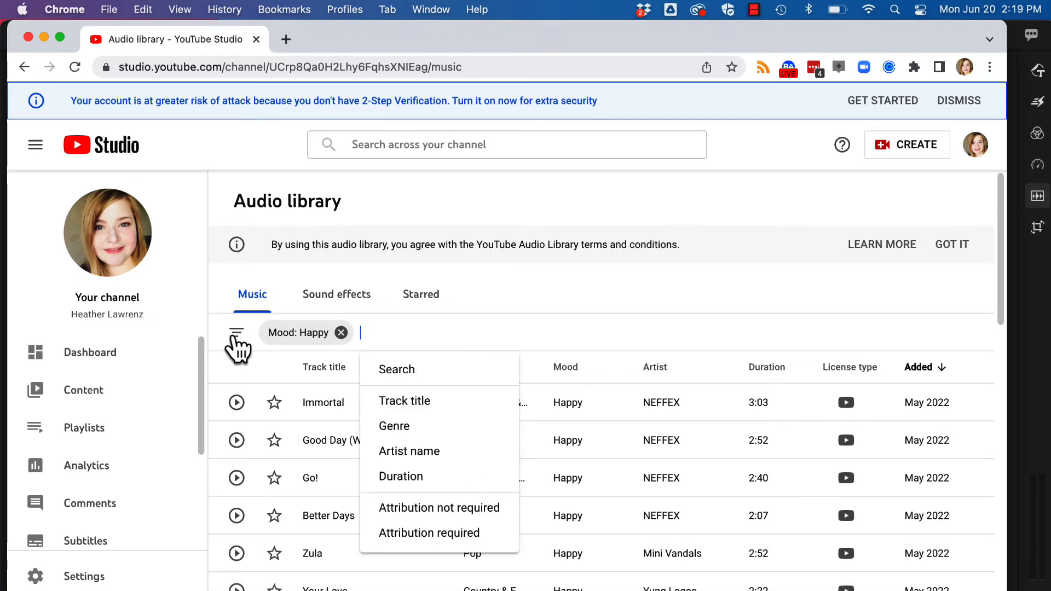
{"action": "left_click", "coordinate": [391, 430]}
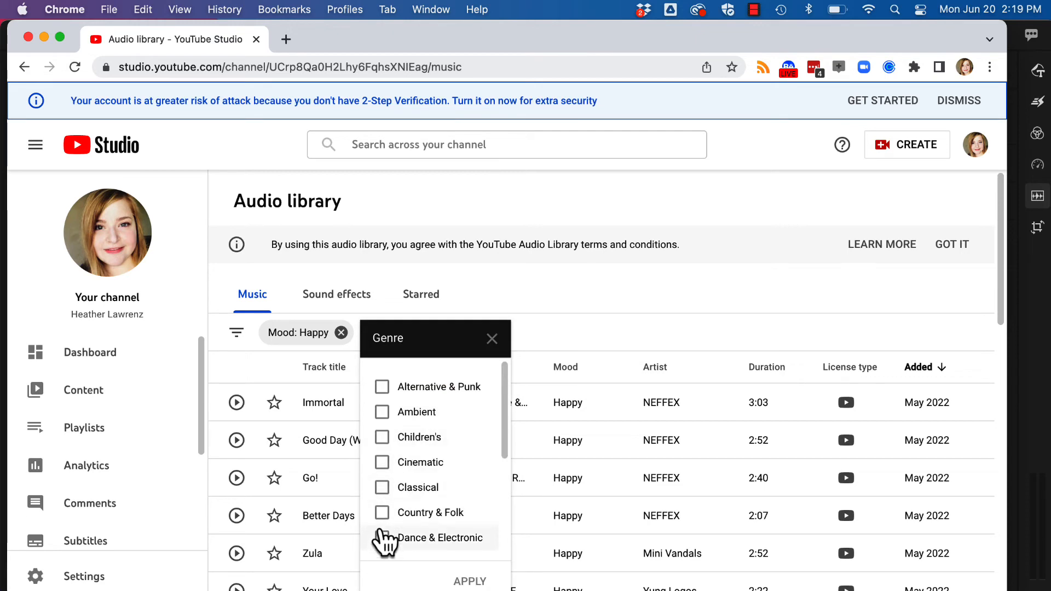
{"action": "left_click", "coordinate": [382, 538]}
{"action": "left_click", "coordinate": [469, 582]}
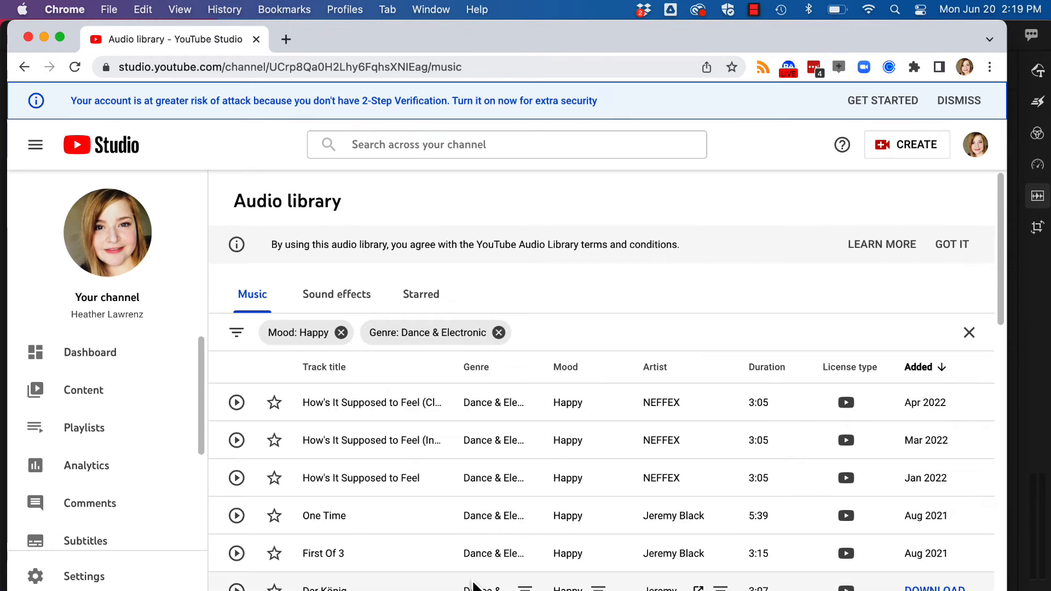
{"action": "left_click", "coordinate": [345, 299]}
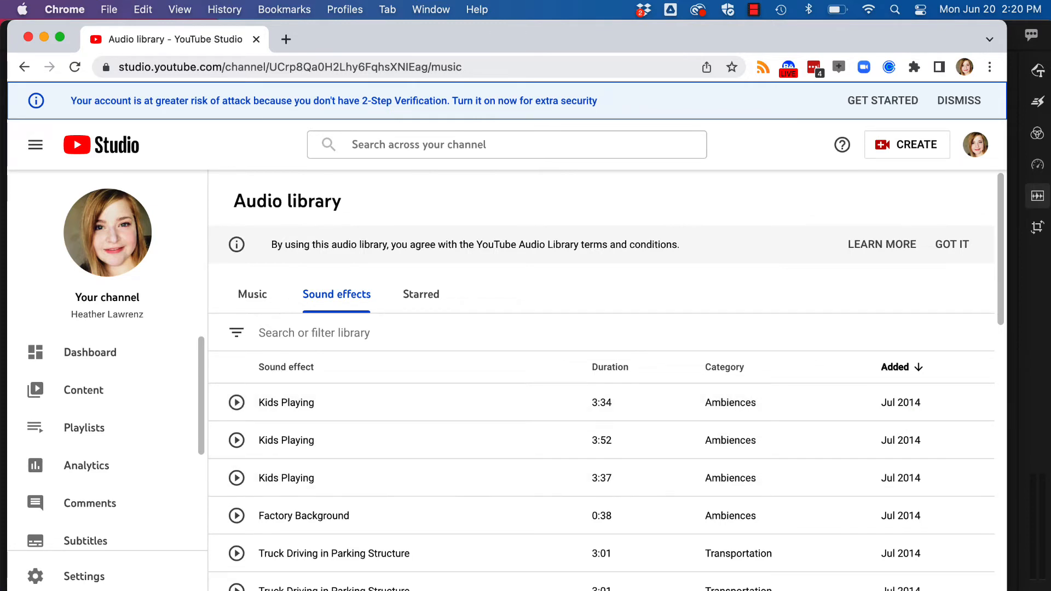
Switch back to Premiere Rush and browse the built-in soundtracks, sound effects and loops without adding any.
{"action": "left_click", "coordinate": [733, 589]}
{"action": "left_click", "coordinate": [18, 70]}
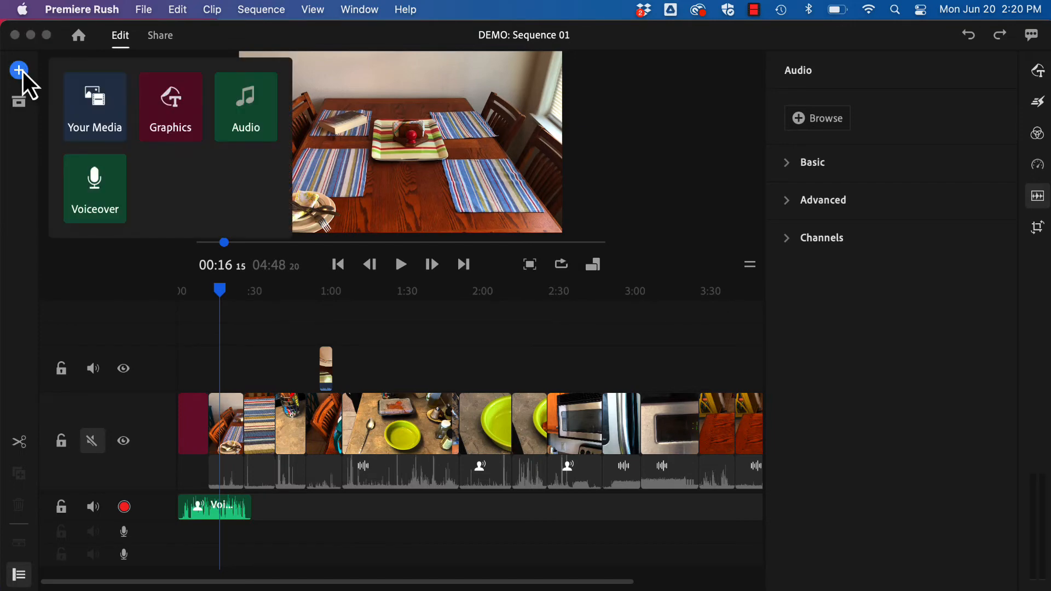
{"action": "left_click", "coordinate": [222, 113]}
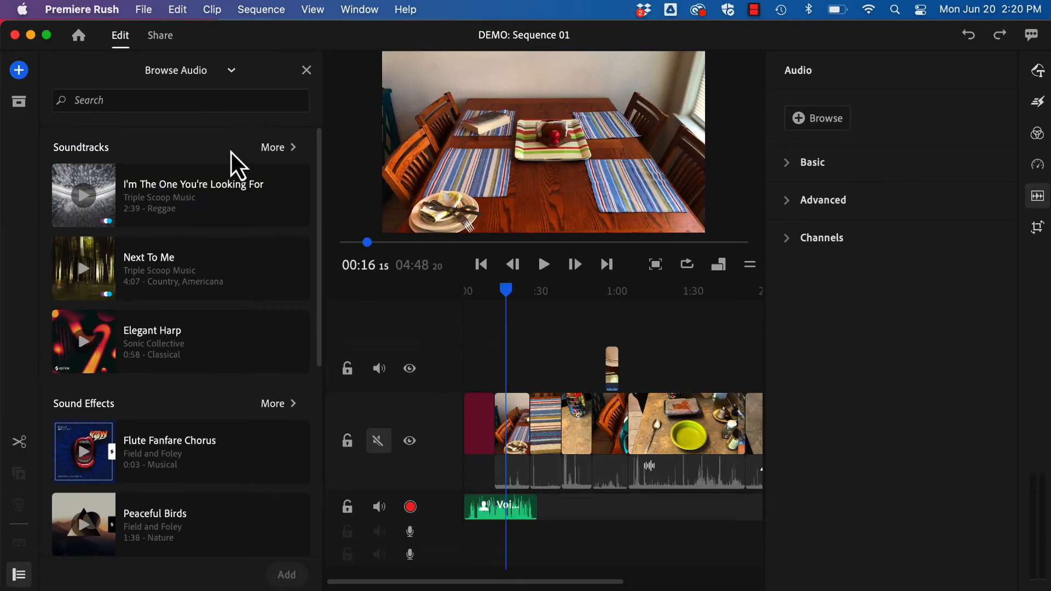
{"action": "scroll", "coordinate": [186, 429], "scroll_direction": "down", "scroll_amount": 10}
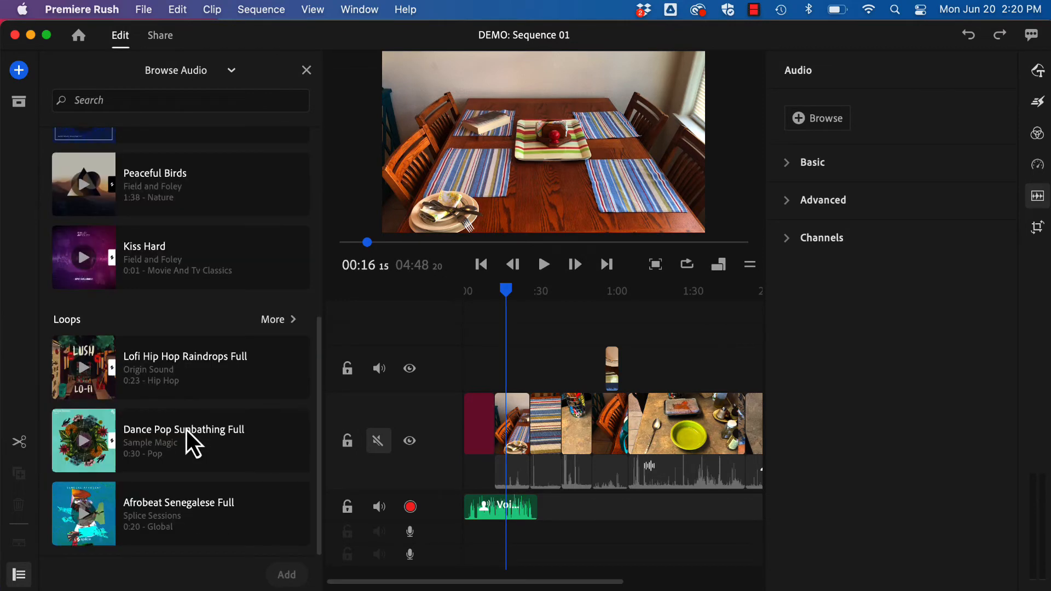
{"action": "left_click", "coordinate": [287, 321]}
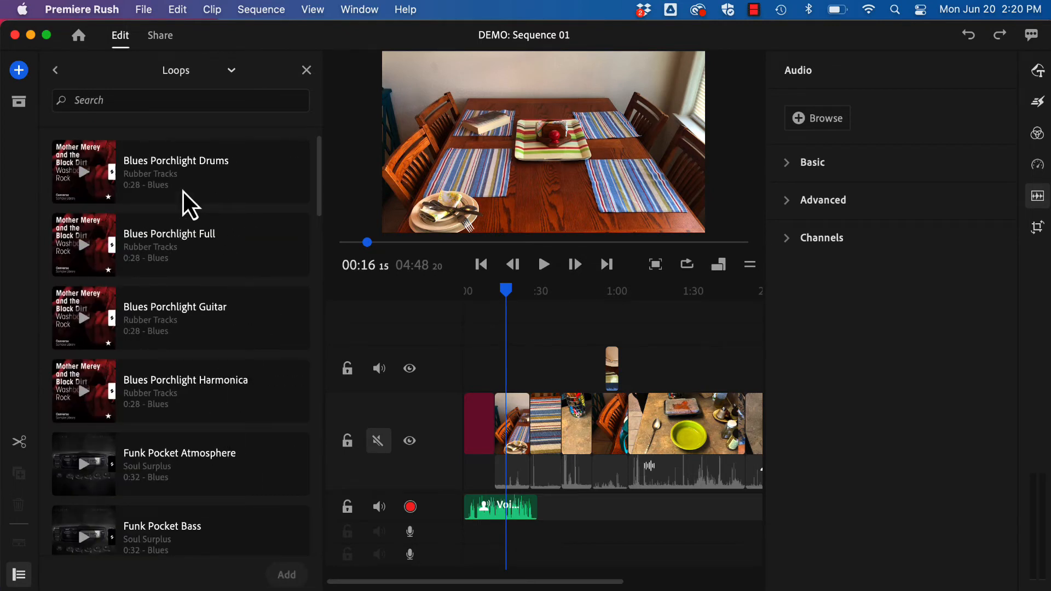
{"action": "left_click", "coordinate": [55, 72]}
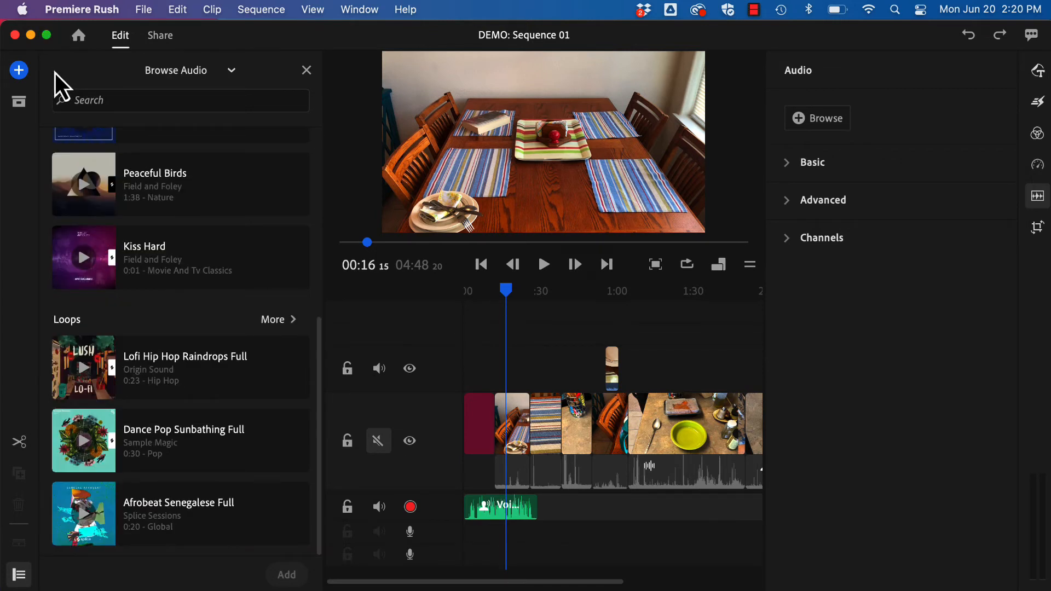
{"action": "left_click", "coordinate": [307, 71]}
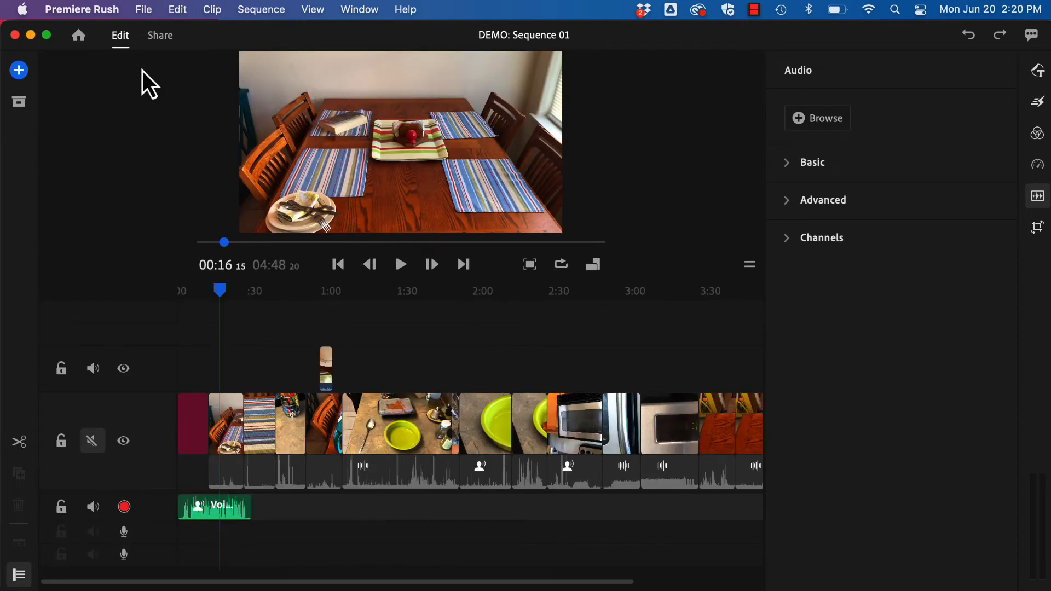
Add the Interstellar Mood track from the 004 Music folder and place it at the start of the sequence below the voiceover.
{"action": "left_click", "coordinate": [19, 70]}
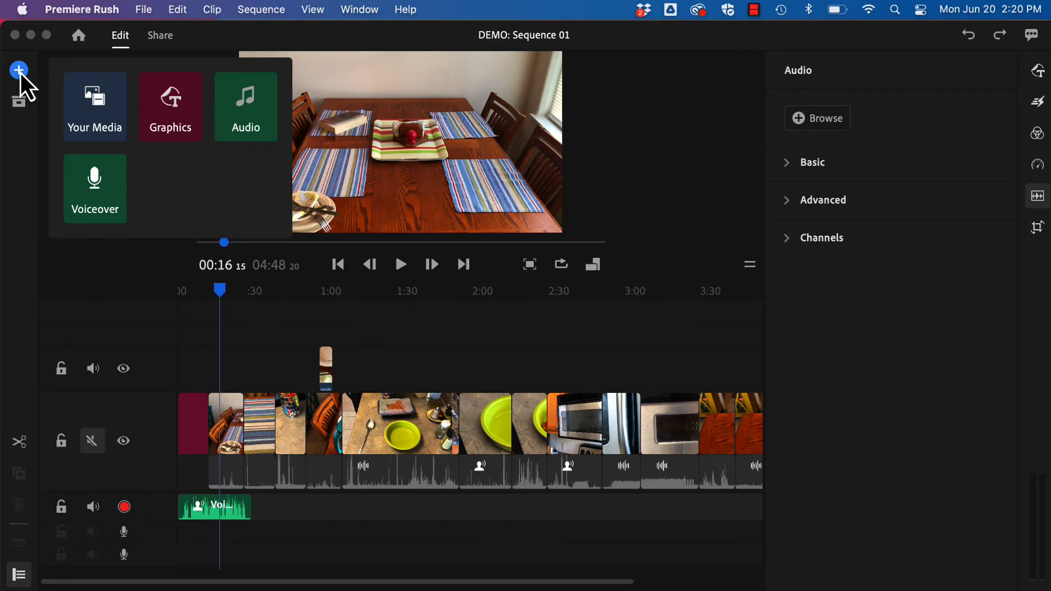
{"action": "left_click", "coordinate": [94, 107]}
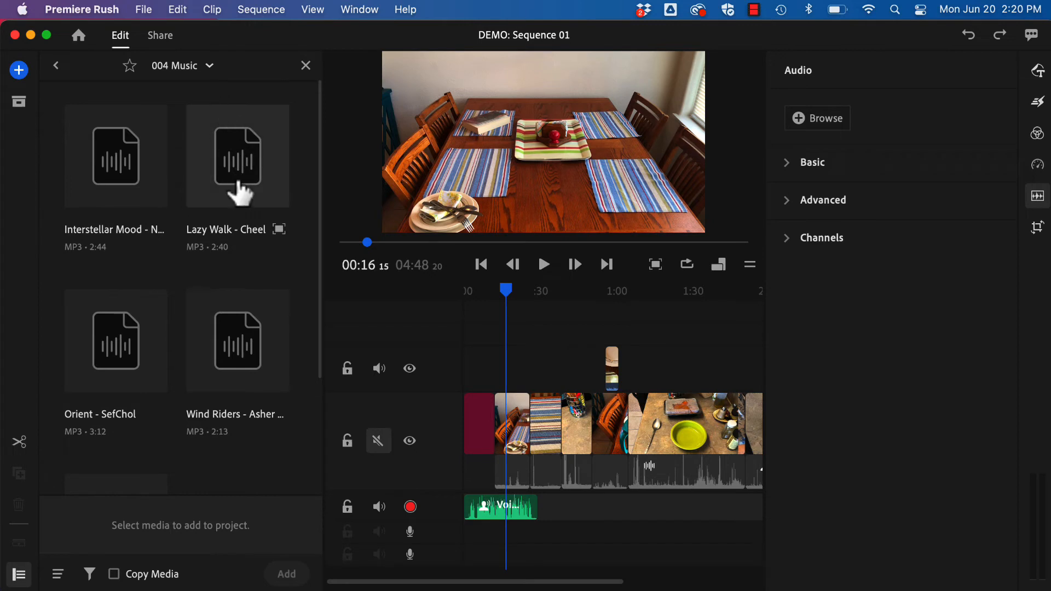
{"action": "left_click", "coordinate": [112, 161]}
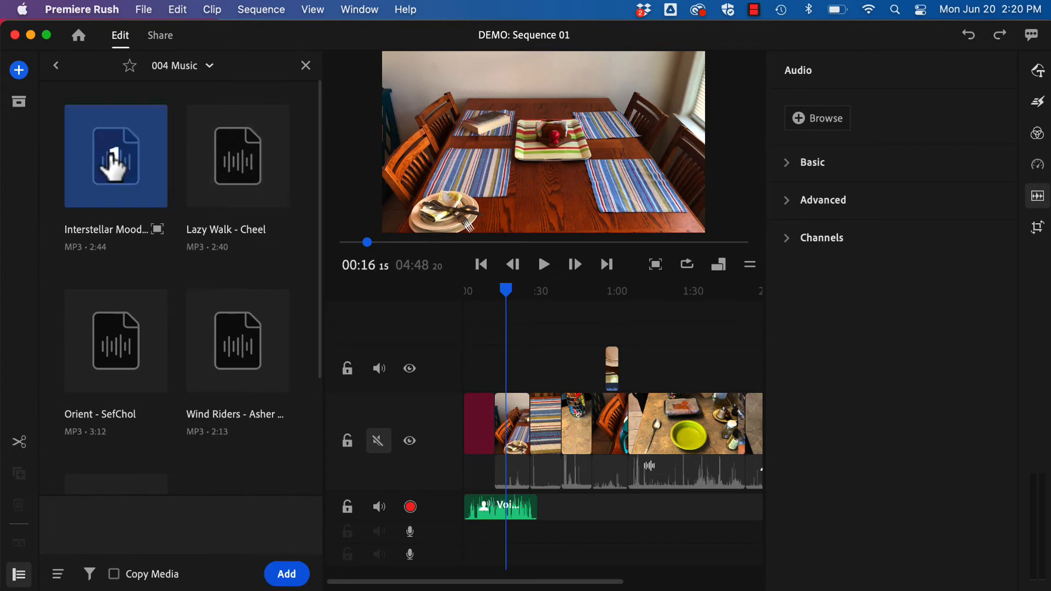
{"action": "left_click", "coordinate": [287, 575]}
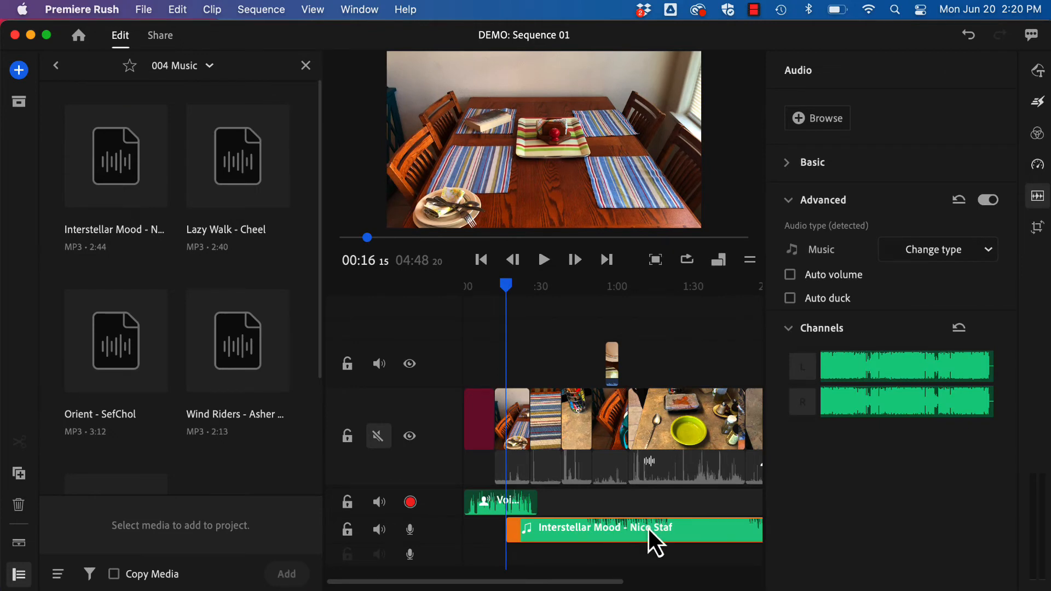
{"action": "left_click", "coordinate": [18, 101]}
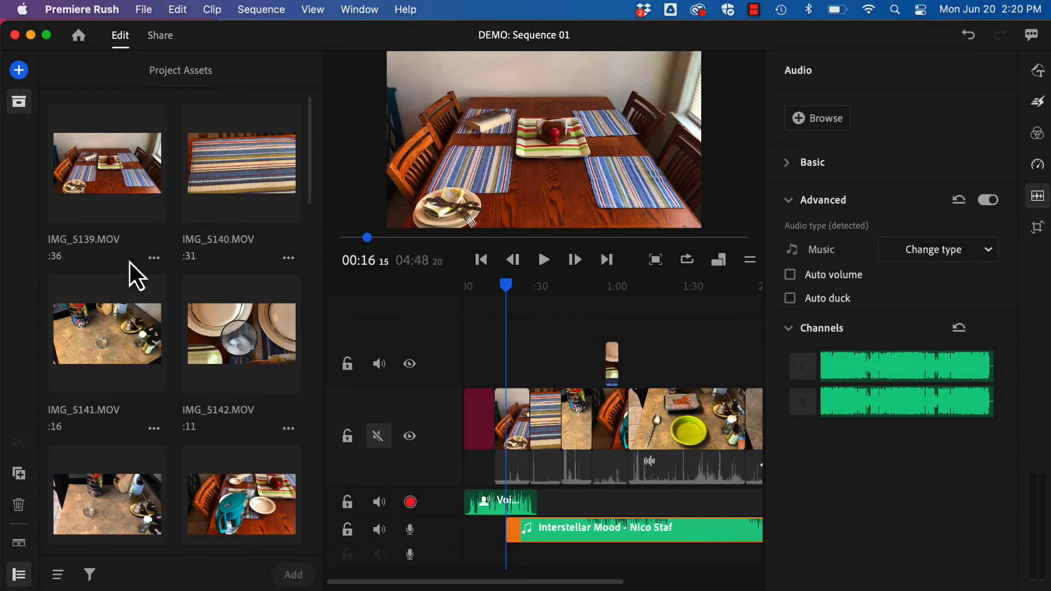
{"action": "left_click", "coordinate": [19, 103]}
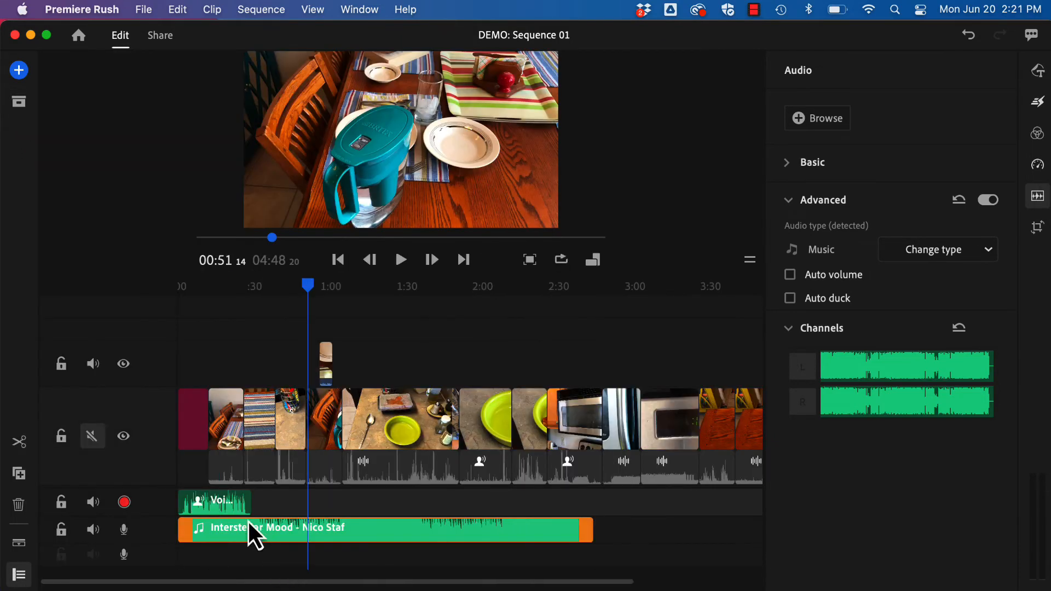
Move the voiceover clip to begin where the title ends, and play back the mix from within the title.
{"action": "left_click", "coordinate": [212, 501]}
{"action": "left_click_drag", "start_coordinate": [213, 500], "coordinate": [242, 497]}
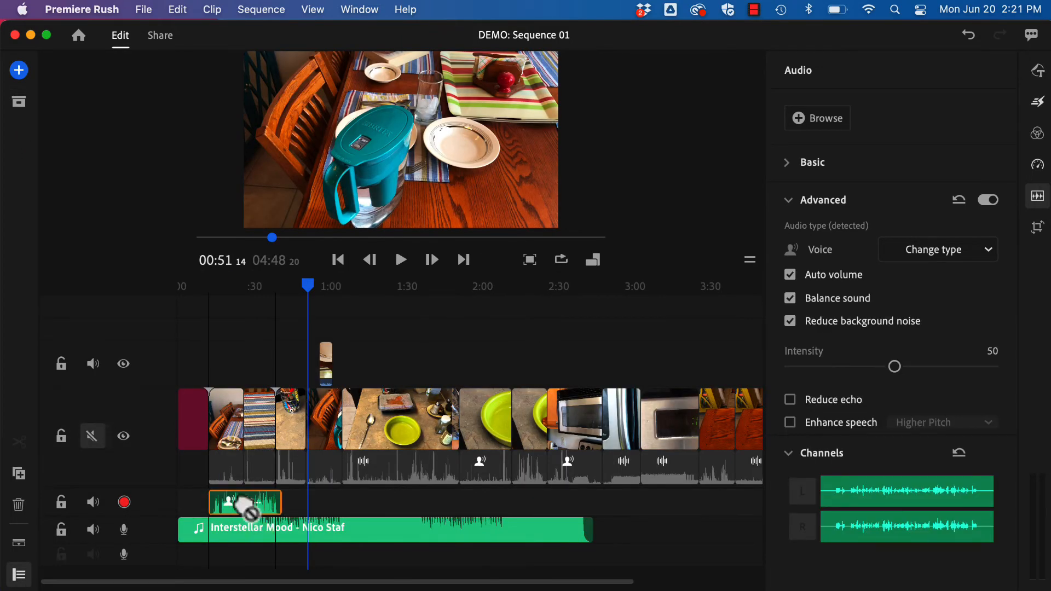
{"action": "left_click_drag", "start_coordinate": [310, 286], "coordinate": [199, 327]}
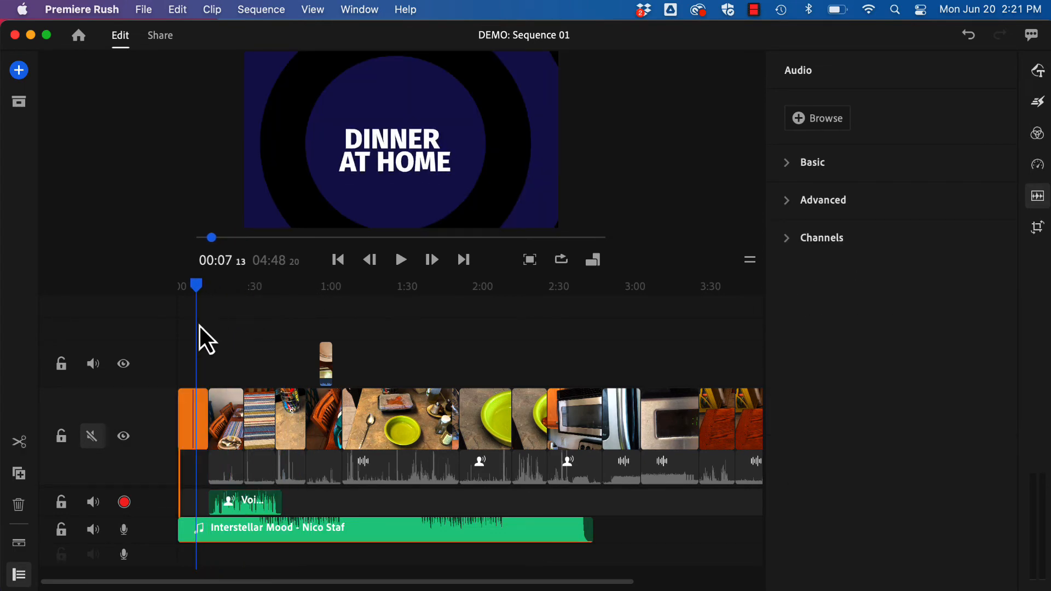
{"action": "key", "text": "space"}
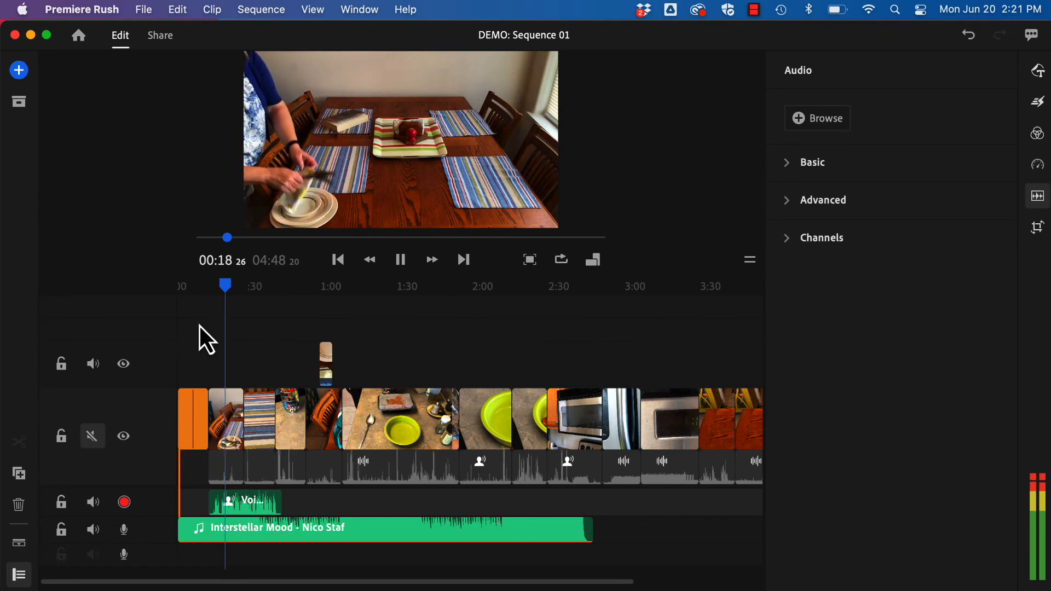
{"action": "key", "text": "space"}
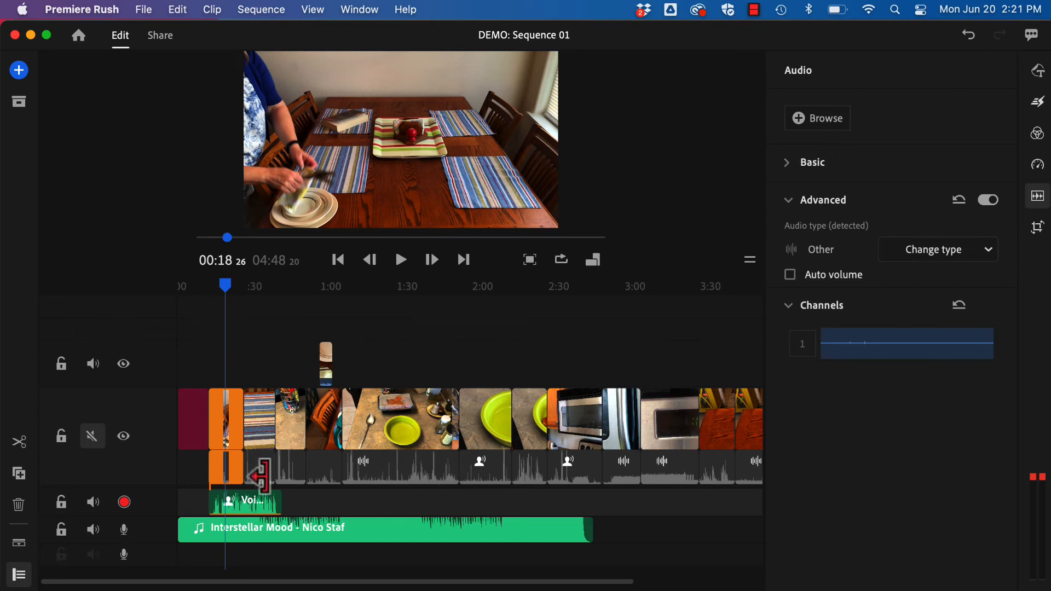
Enable Auto volume and Auto duck for the Interstellar Mood music clip.
{"action": "left_click", "coordinate": [330, 526]}
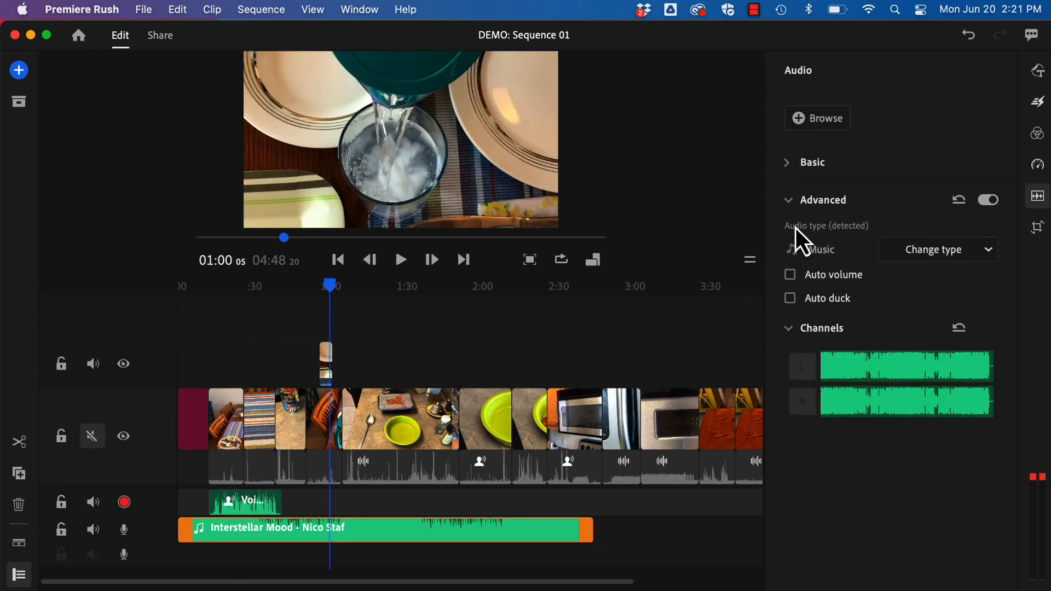
{"action": "left_click", "coordinate": [789, 277]}
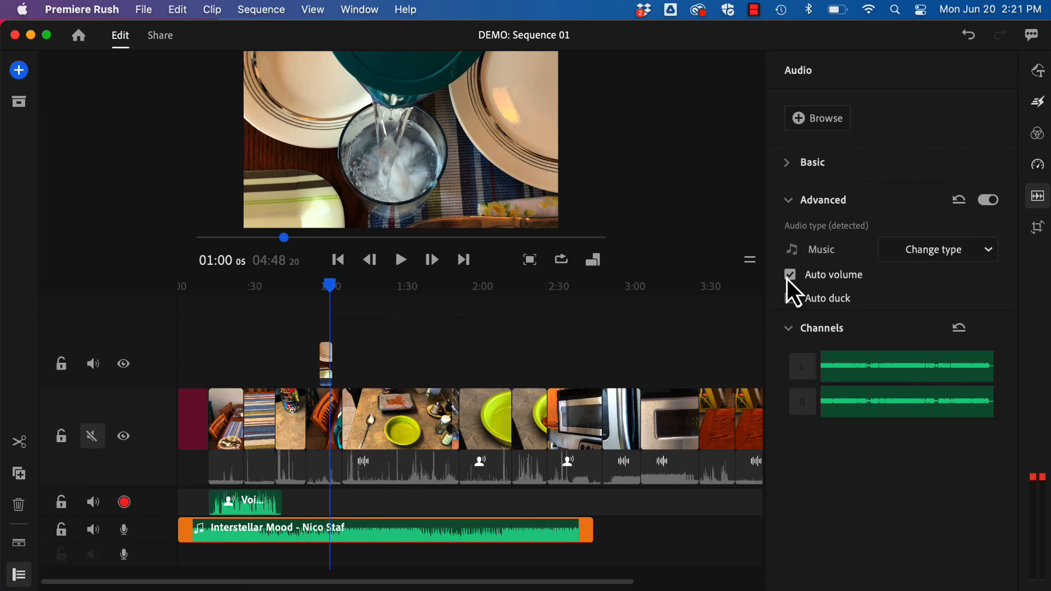
{"action": "left_click", "coordinate": [795, 297]}
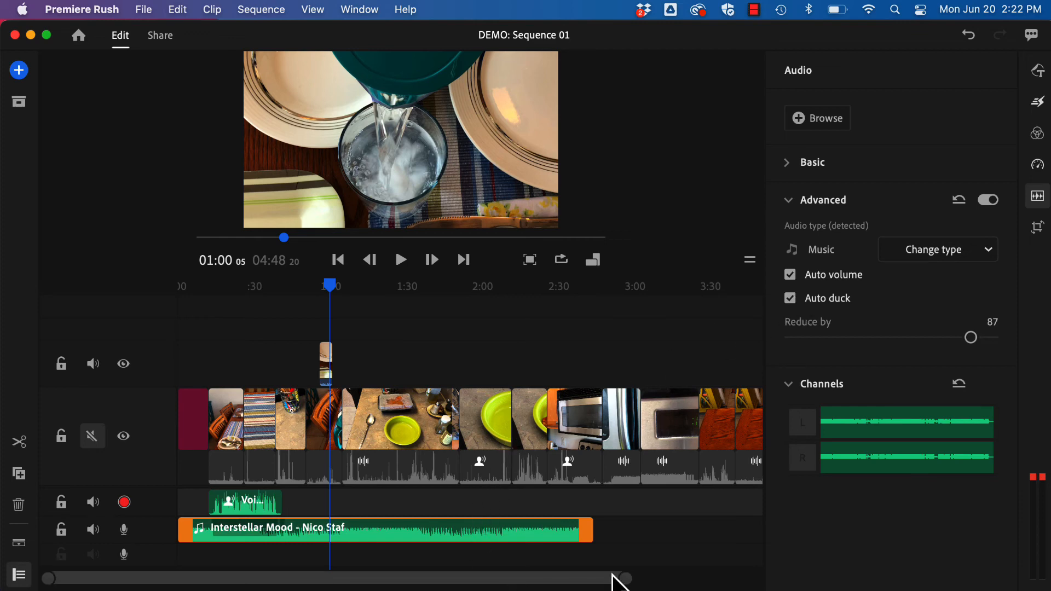
Play back the transition from the title into the voiceover to hear how the music ducks.
{"action": "left_click_drag", "start_coordinate": [633, 579], "coordinate": [459, 579]}
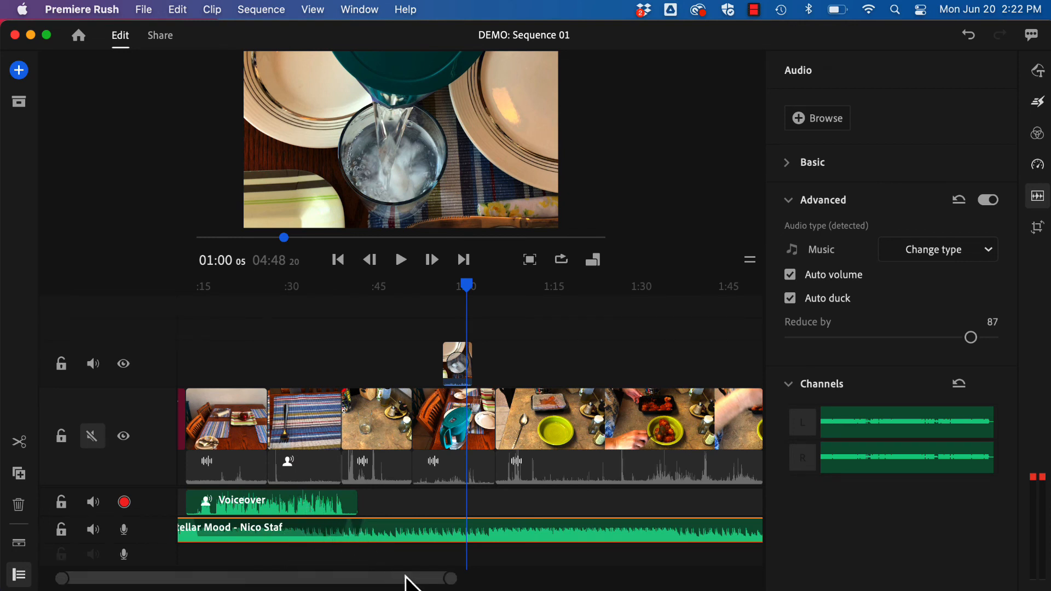
{"action": "left_click_drag", "start_coordinate": [453, 578], "coordinate": [499, 580]}
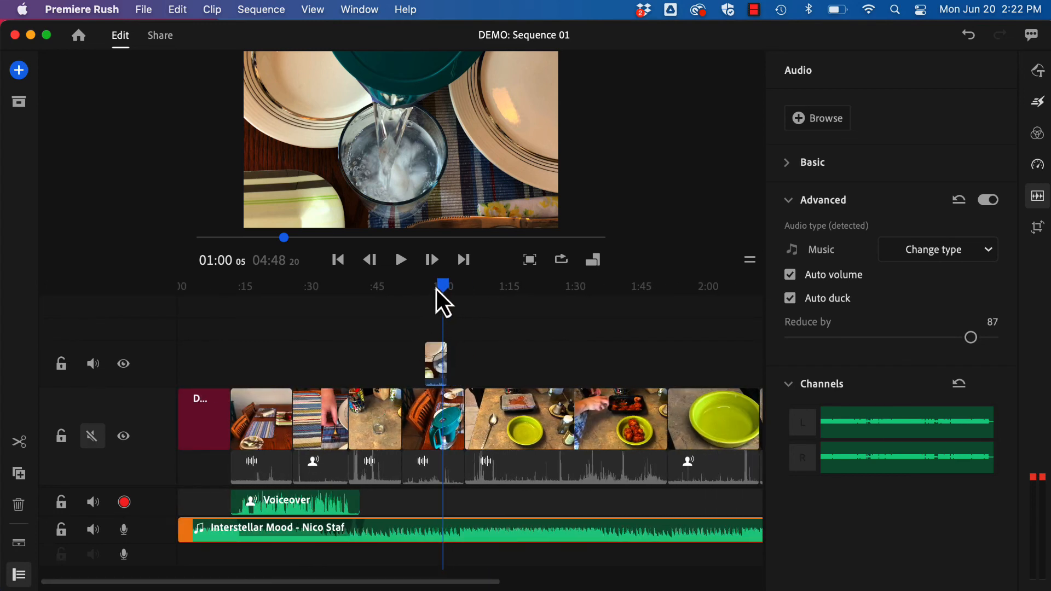
{"action": "left_click_drag", "start_coordinate": [443, 284], "coordinate": [223, 336]}
{"action": "key", "text": "space"}
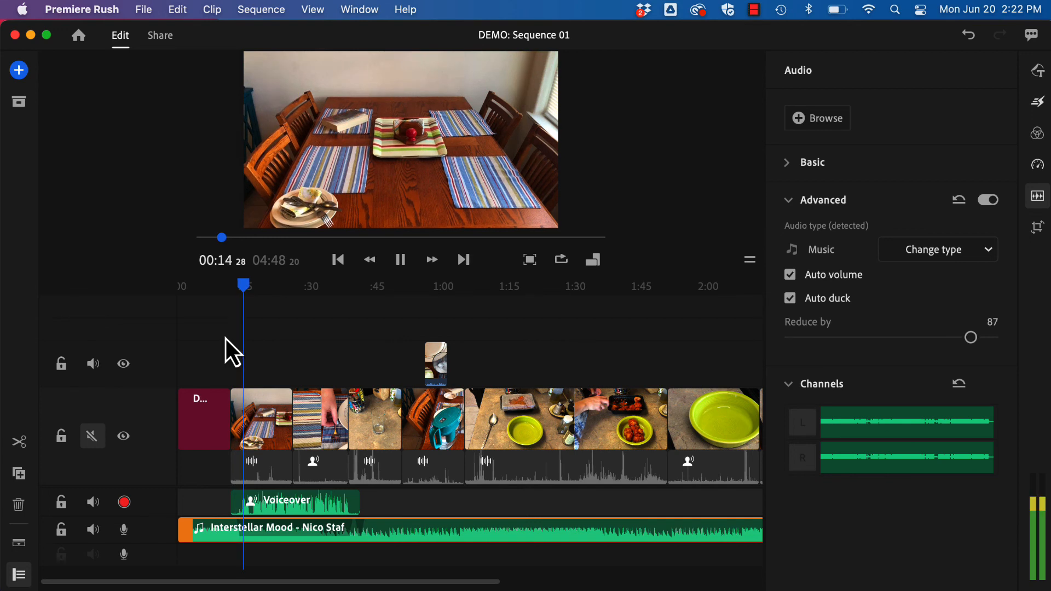
{"action": "key", "text": "space"}
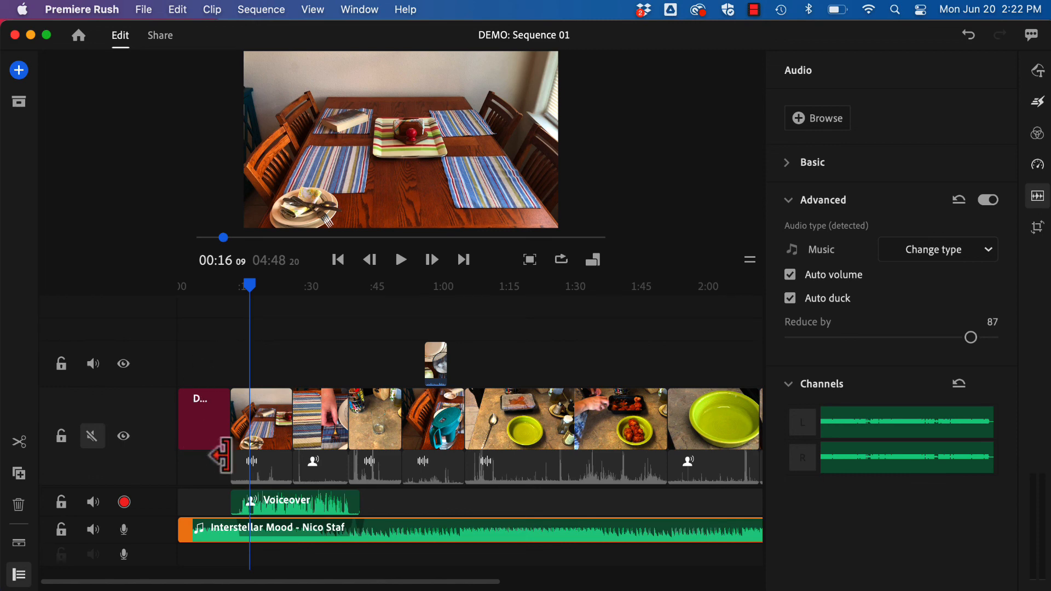
Trim the end of the voiceover clip slightly and play back its ending from about 0:37 to hear the music return.
{"action": "left_click_drag", "start_coordinate": [251, 284], "coordinate": [343, 313]}
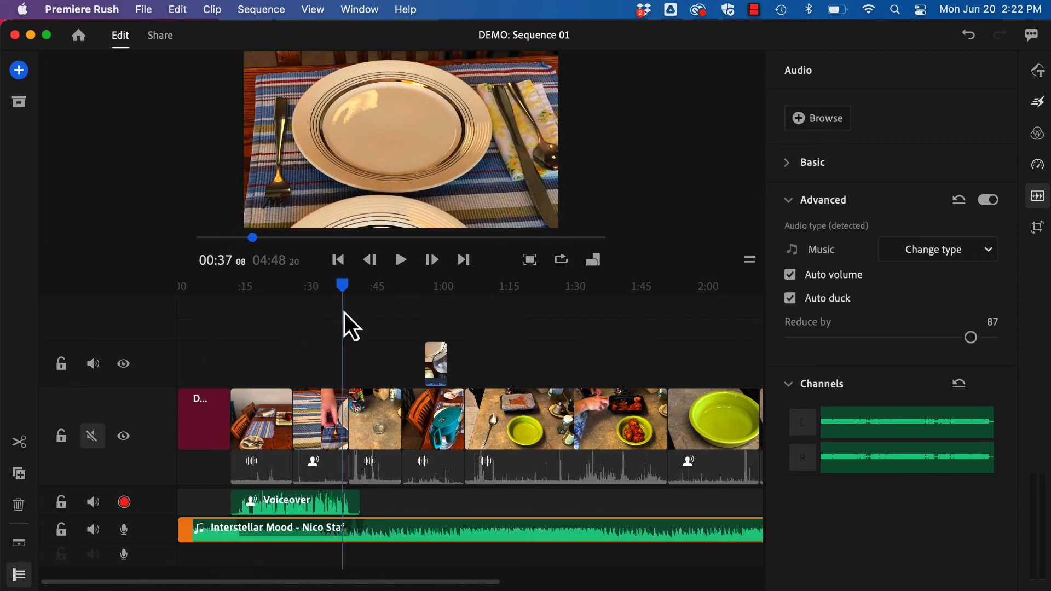
{"action": "left_click", "coordinate": [353, 501]}
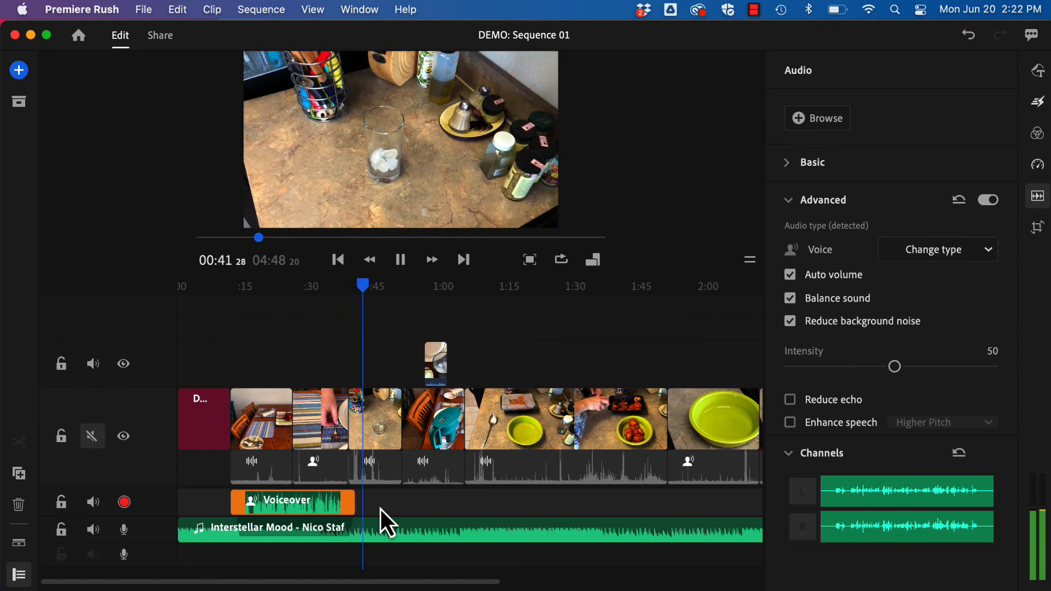
{"action": "key", "text": "space"}
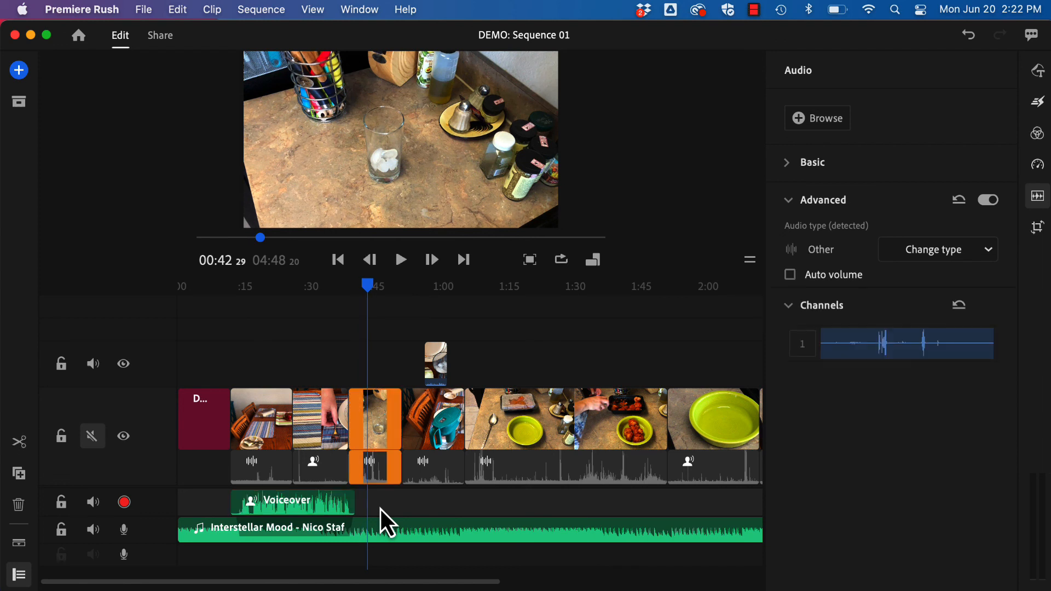